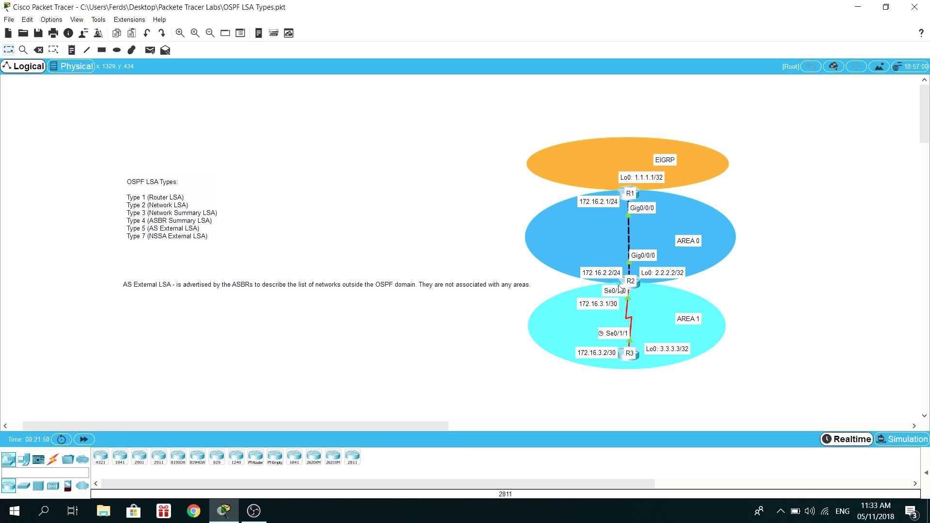
- Open R1's CLI console and enlarge its window beside the topology
{"action": "left_click", "coordinate": [257, 516]}
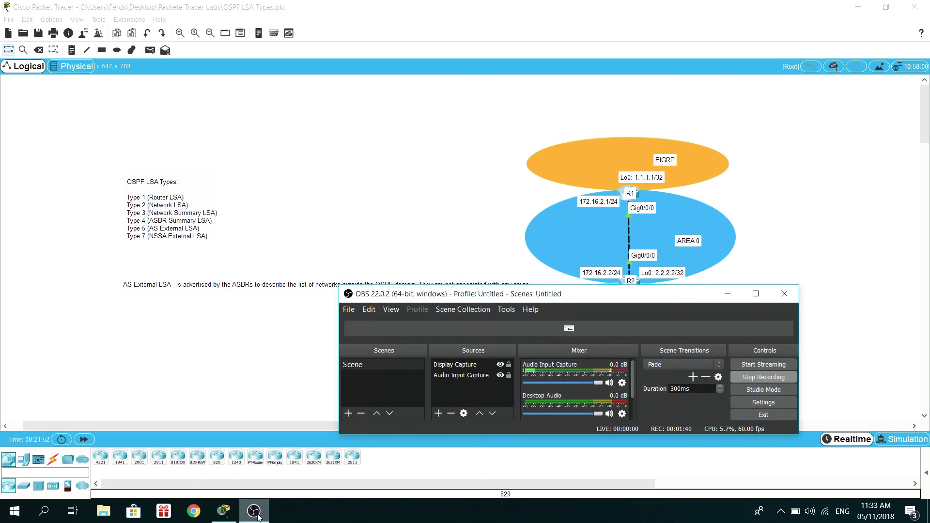
{"action": "left_click", "coordinate": [255, 512]}
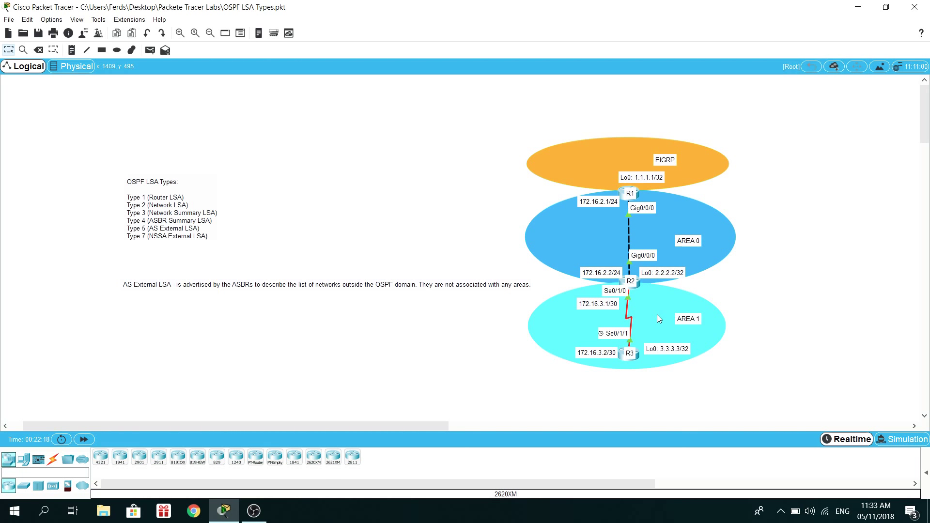
{"action": "left_click", "coordinate": [623, 193]}
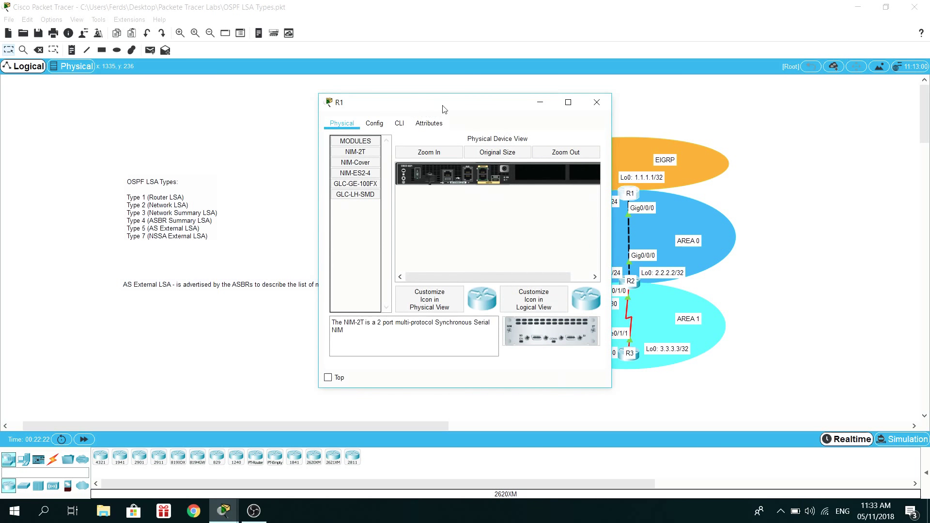
{"action": "left_click_drag", "start_coordinate": [442, 85], "coordinate": [298, 85]}
{"action": "left_click", "coordinate": [258, 105]}
{"action": "left_click_drag", "start_coordinate": [471, 368], "coordinate": [642, 410]}
{"action": "left_click_drag", "start_coordinate": [414, 77], "coordinate": [311, 81]}
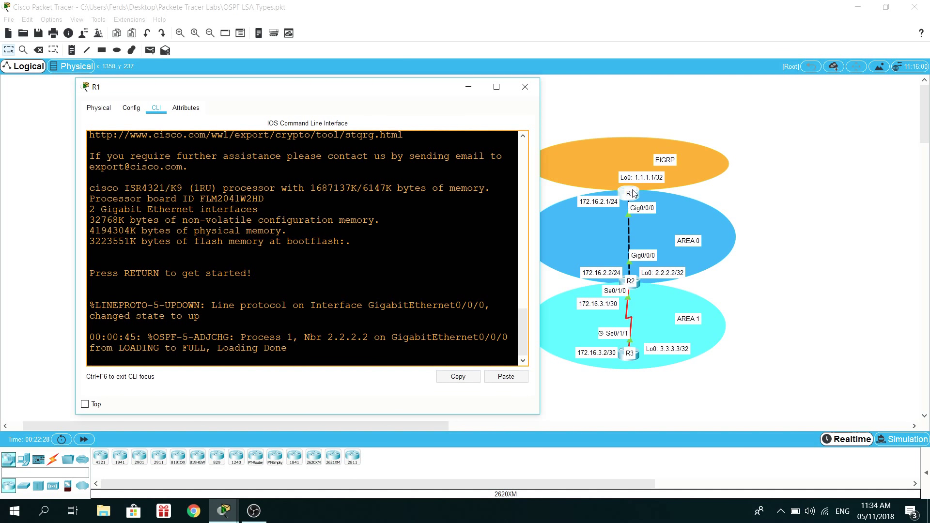
- Enter privileged mode on R1 with 'en' and run 'show ip ospf database'
{"action": "key", "text": "Return"}
{"action": "key", "text": "Return"}
{"action": "type", "text": "en"}
{"action": "key", "text": "Return"}
{"action": "type", "text": "show i"}
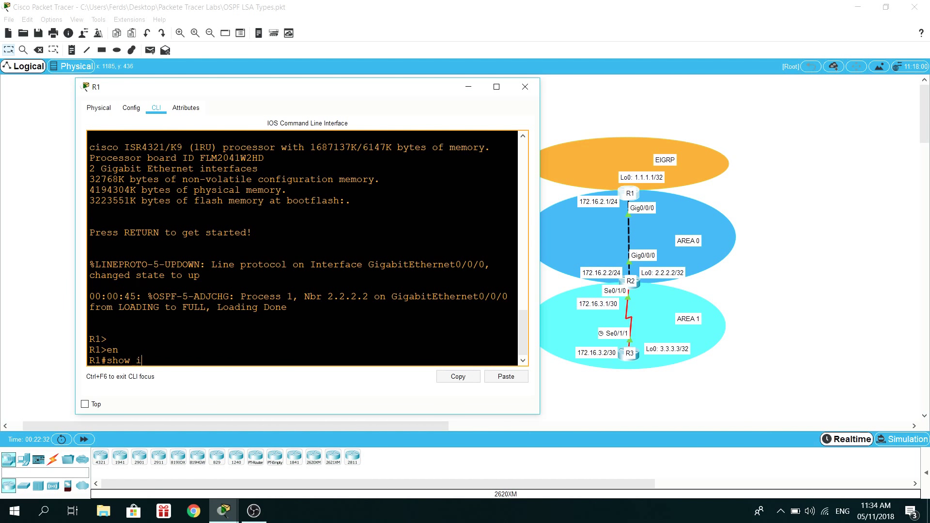
{"action": "type", "text": "p os"}
{"action": "key", "text": "Tab"}
{"action": "type", "text": "d"}
{"action": "key", "text": "Return"}
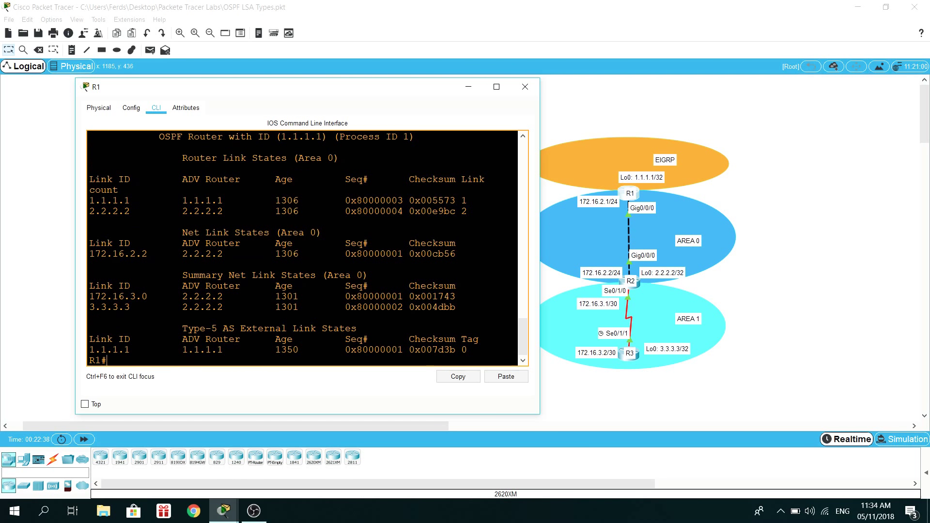
- Highlight the Area 0 Router, Net and Summary entries and review R1's database output
{"action": "left_click_drag", "start_coordinate": [177, 158], "coordinate": [460, 307]}
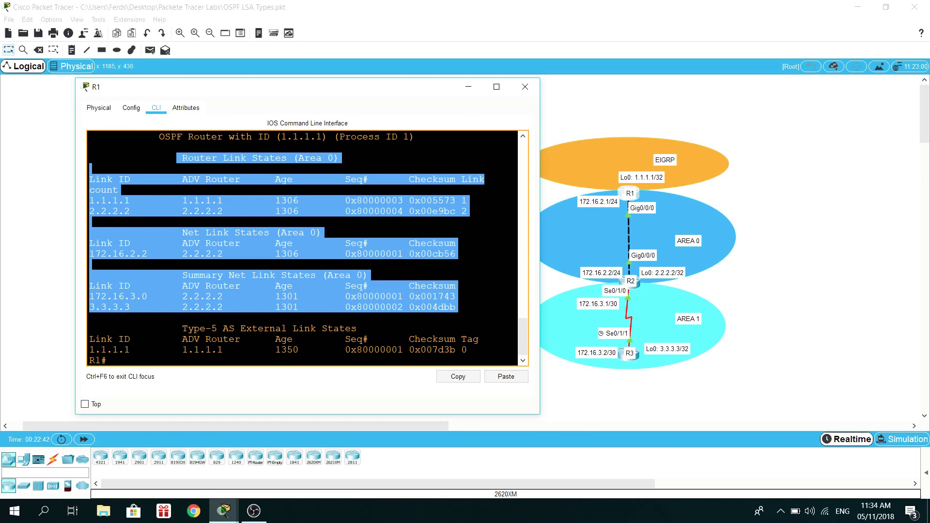
{"action": "key", "text": "ctrl+c"}
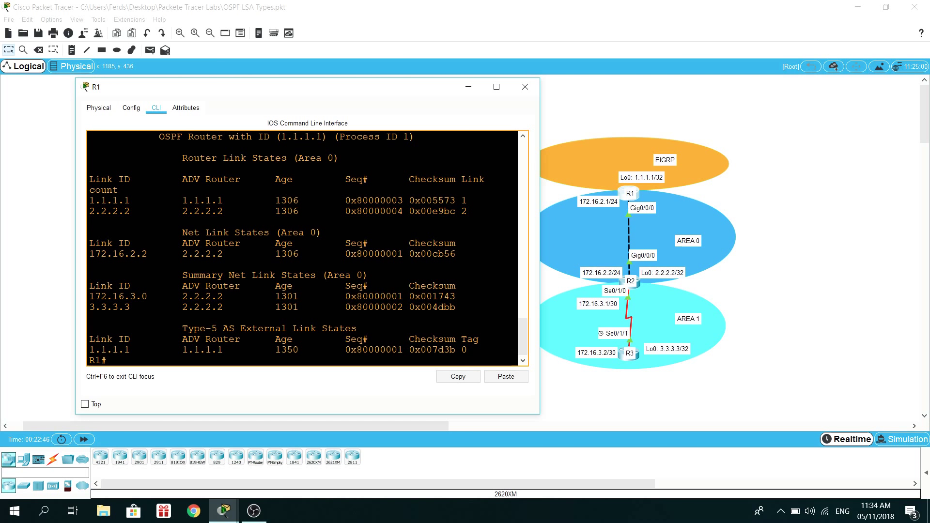
{"action": "scroll", "coordinate": [308, 248], "scroll_direction": "up", "scroll_amount": 1}
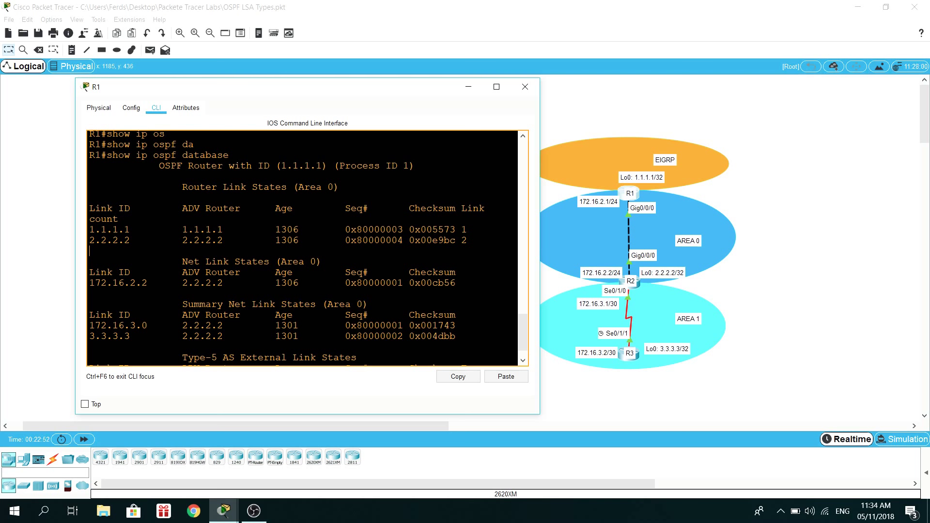
{"action": "scroll", "coordinate": [89, 250], "scroll_direction": "down", "scroll_amount": 1}
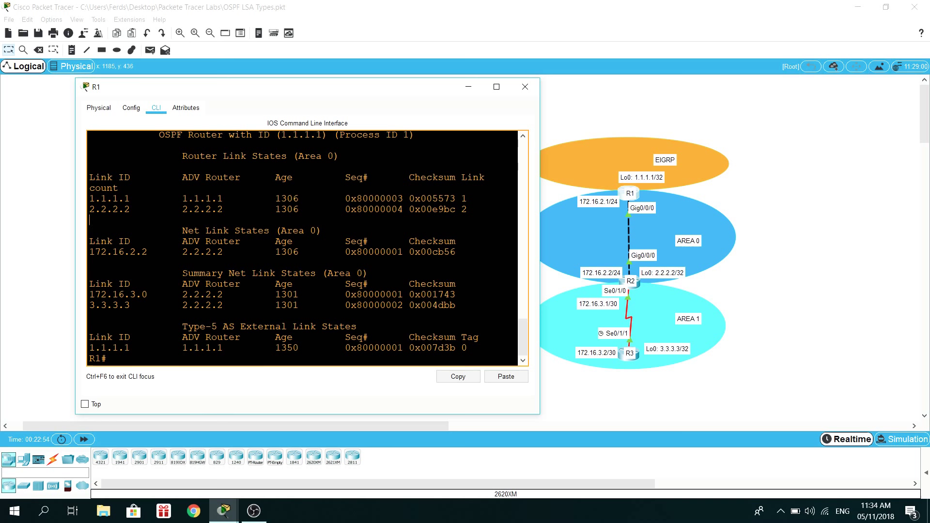
{"action": "left_click_drag", "start_coordinate": [460, 307], "coordinate": [141, 200]}
{"action": "left_click_drag", "start_coordinate": [71, 187], "coordinate": [70, 182]}
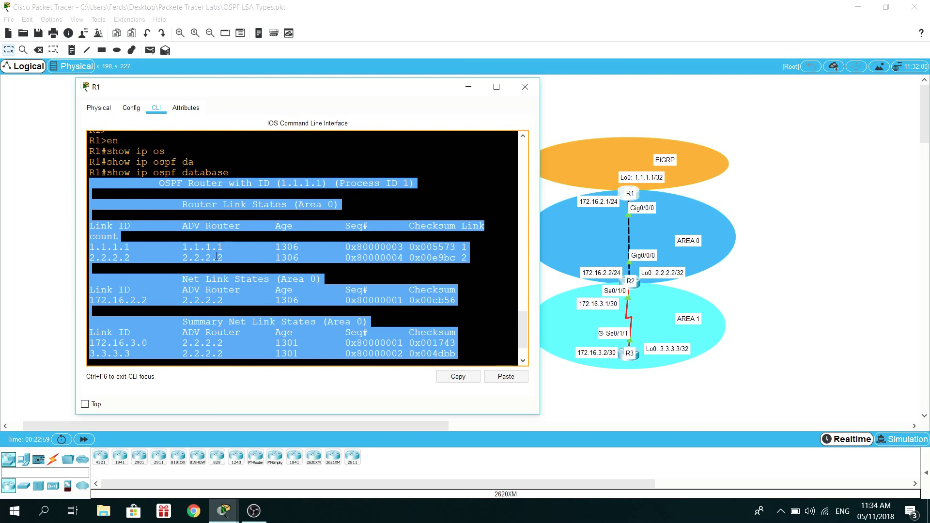
{"action": "scroll", "coordinate": [216, 258], "scroll_direction": "down", "scroll_amount": 1}
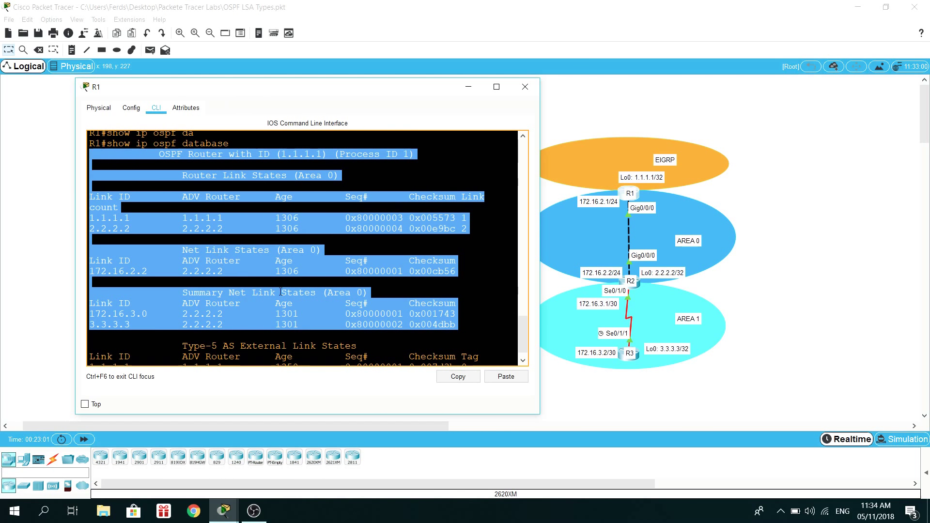
{"action": "scroll", "coordinate": [216, 258], "scroll_direction": "down", "scroll_amount": 1}
{"action": "left_click", "coordinate": [216, 258]}
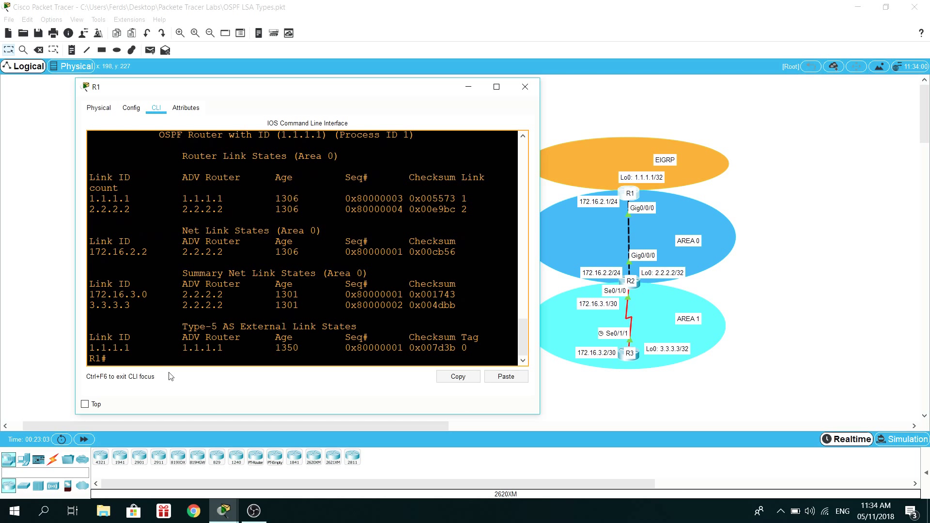
{"action": "left_click_drag", "start_coordinate": [89, 347], "coordinate": [131, 347]}
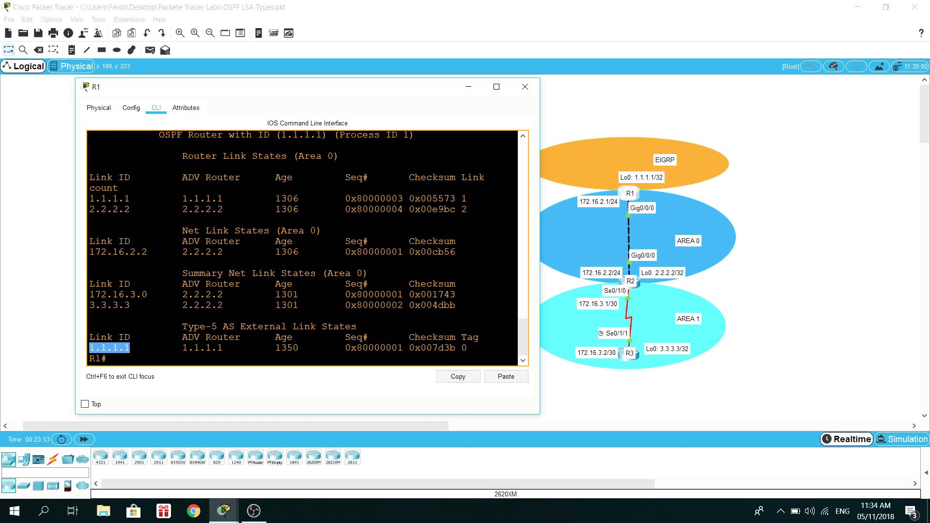
{"action": "left_click", "coordinate": [205, 338]}
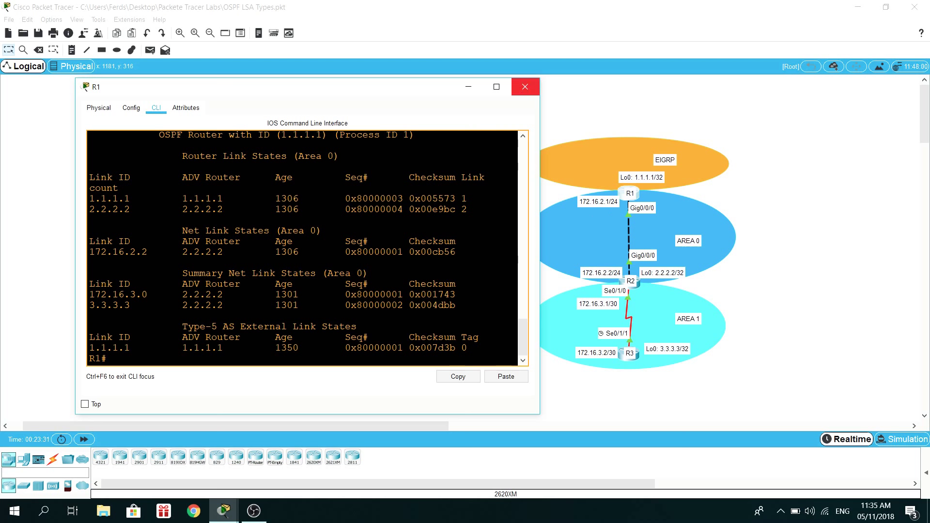
- Build 'show ip ospf database' on R1's prompt using Tab completion
{"action": "key", "text": "Return"}
{"action": "key", "text": "Return"}
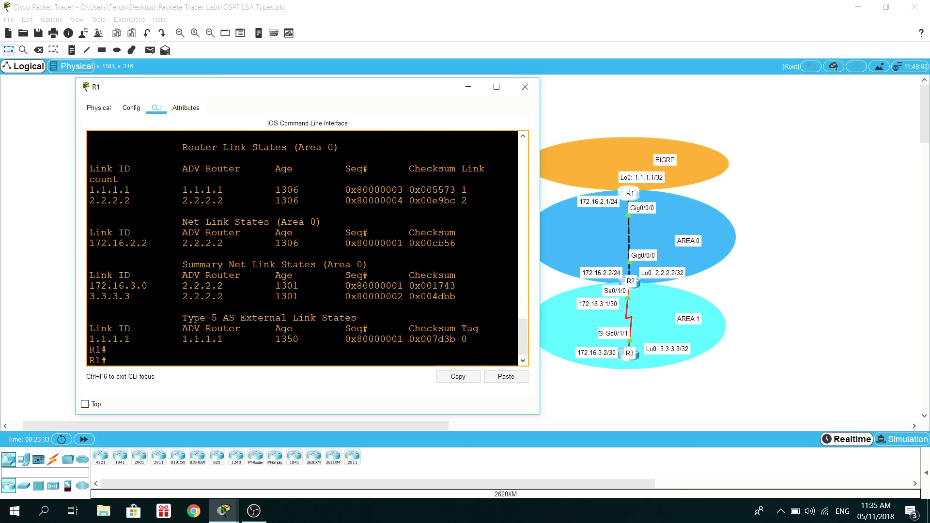
{"action": "type", "text": "show"}
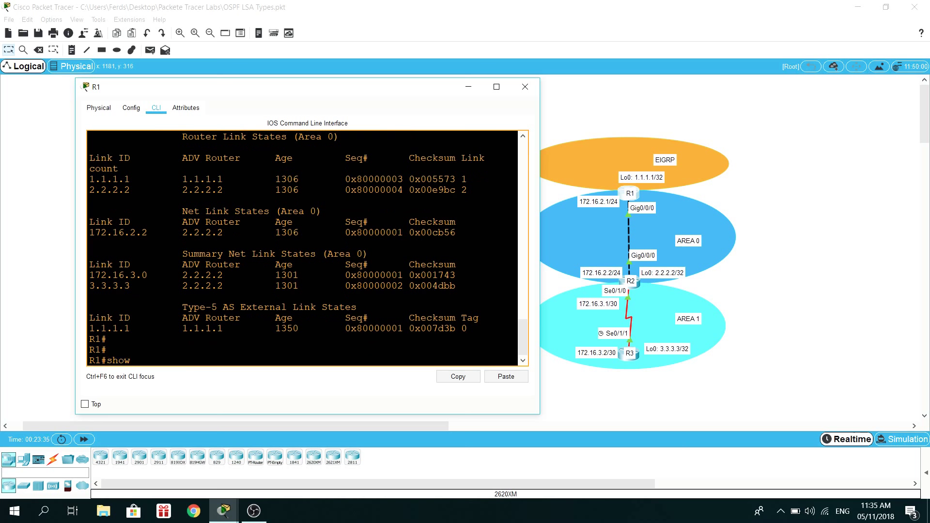
{"action": "type", "text": " ip"}
{"action": "type", "text": " os"}
{"action": "key", "text": "BackSpace"}
{"action": "type", "text": "os"}
{"action": "key", "text": "Tab"}
{"action": "type", "text": "da"}
{"action": "key", "text": "Tab"}
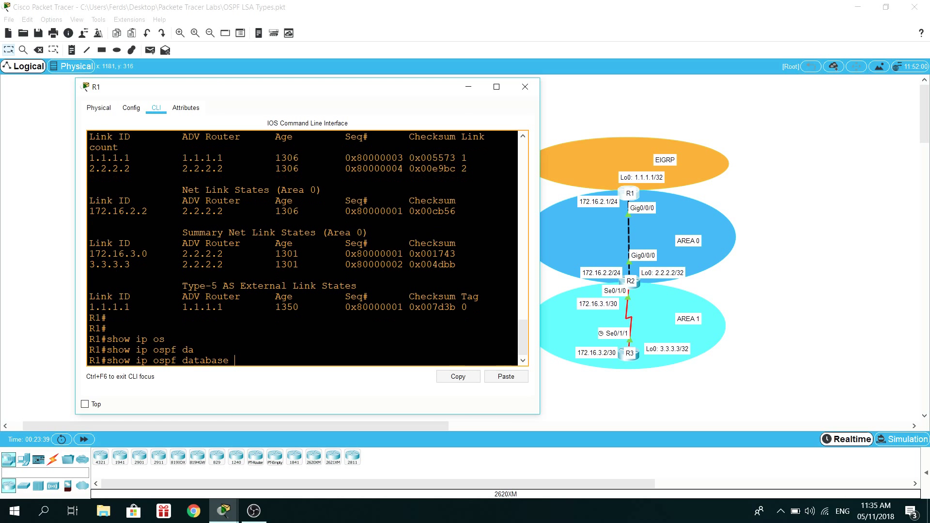
- Try the asbr-summary and '?' options, then run 'show ip ospf database external'
{"action": "type", "text": "as"}
{"action": "key", "text": "Tab"}
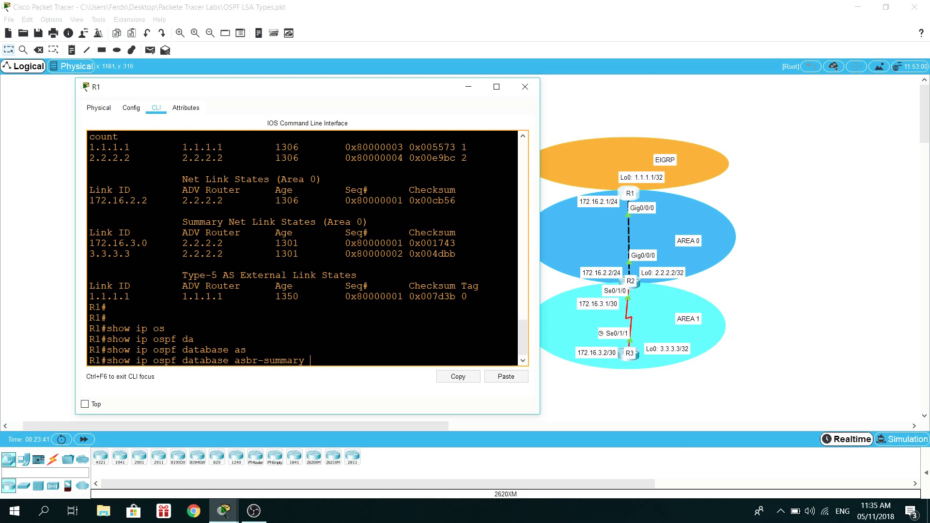
{"action": "key", "text": "BackSpace"}
{"action": "key", "text": "BackSpace"}
{"action": "key", "text": "BackSpace"}
{"action": "key", "text": "BackSpace"}
{"action": "key", "text": "BackSpace"}
{"action": "key", "text": "BackSpace"}
{"action": "key", "text": "BackSpace"}
{"action": "key", "text": "BackSpace"}
{"action": "key", "text": "BackSpace"}
{"action": "key", "text": "BackSpace"}
{"action": "key", "text": "BackSpace"}
{"action": "key", "text": "BackSpace"}
{"action": "type", "text": "ex"}
{"action": "key", "text": "Tab"}
{"action": "key", "text": "BackSpace"}
{"action": "key", "text": "BackSpace"}
{"action": "key", "text": "BackSpace"}
{"action": "key", "text": "BackSpace"}
{"action": "key", "text": "BackSpace"}
{"action": "key", "text": "BackSpace"}
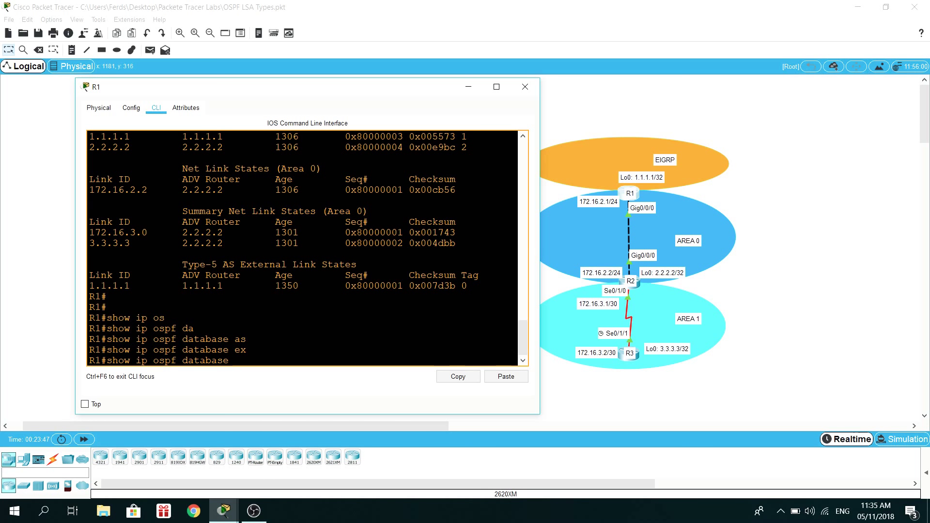
{"action": "type", "text": "?"}
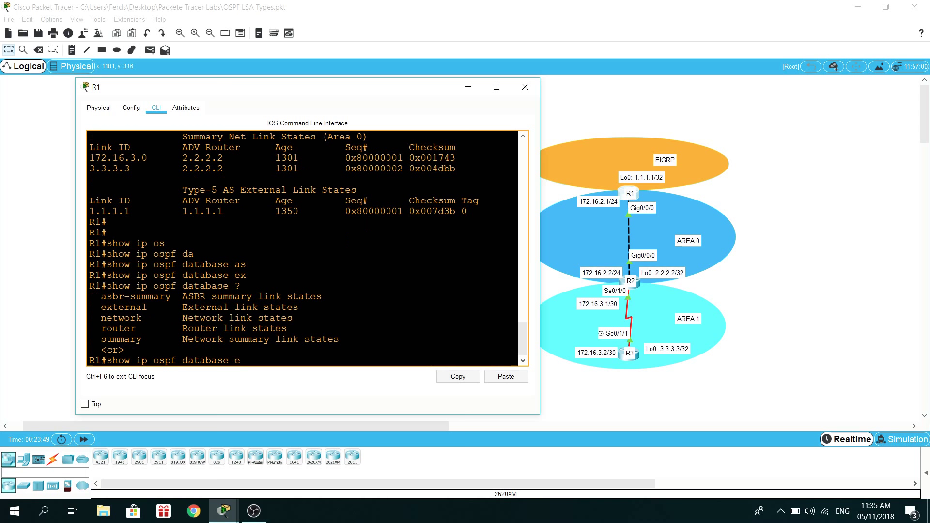
{"action": "type", "text": "ex"}
{"action": "key", "text": "Tab"}
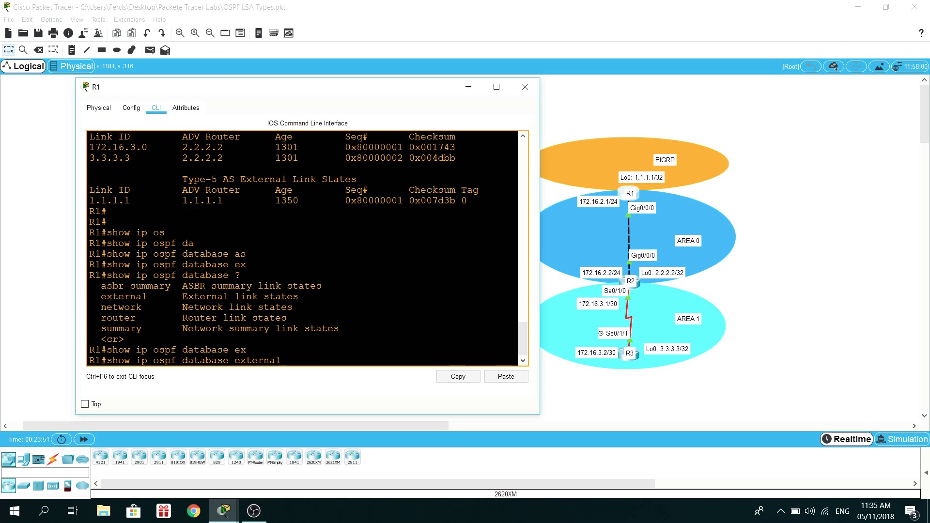
{"action": "key", "text": "Return"}
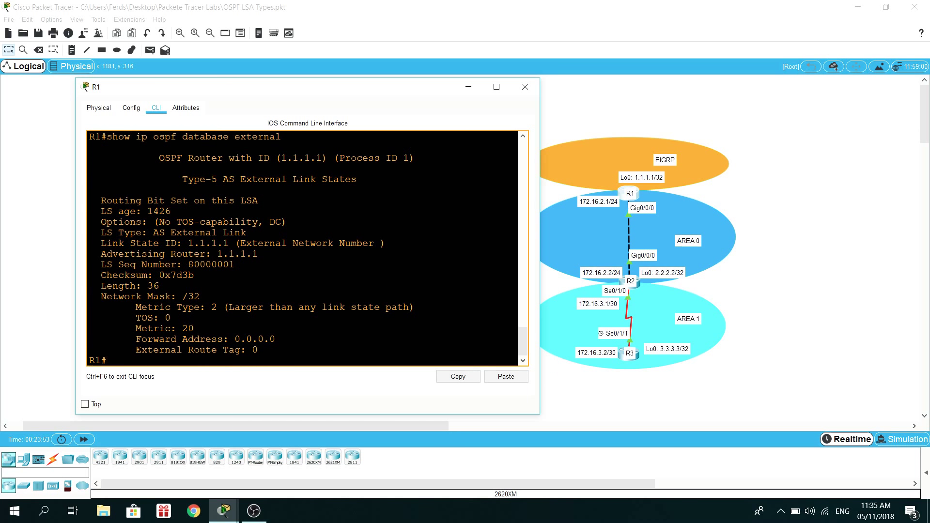
- Highlight the external database header and R1's router ID 1.1.1.1 line
{"action": "scroll", "coordinate": [302, 248], "scroll_direction": "up", "scroll_amount": 2}
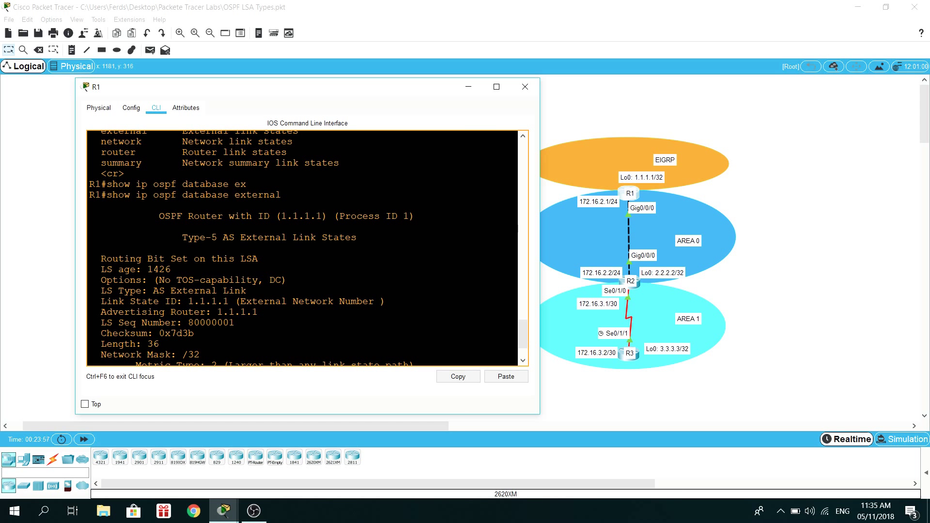
{"action": "left_click_drag", "start_coordinate": [90, 195], "coordinate": [262, 216]}
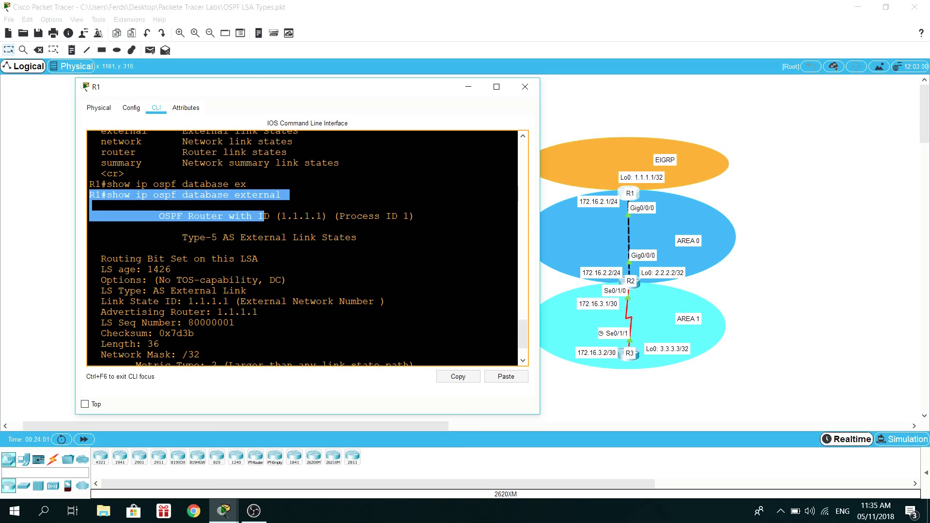
{"action": "left_click", "coordinate": [262, 216]}
{"action": "left_click_drag", "start_coordinate": [165, 216], "coordinate": [418, 216]}
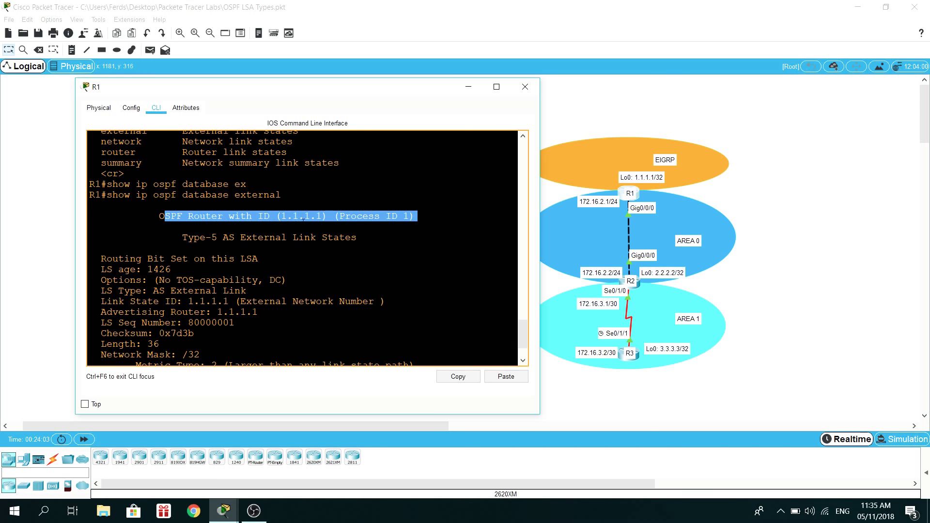
- Point out the Advertising Router and Link State ID 1.1.1.1 lines, then close R1's window
{"action": "scroll", "coordinate": [307, 219], "scroll_direction": "down", "scroll_amount": 1}
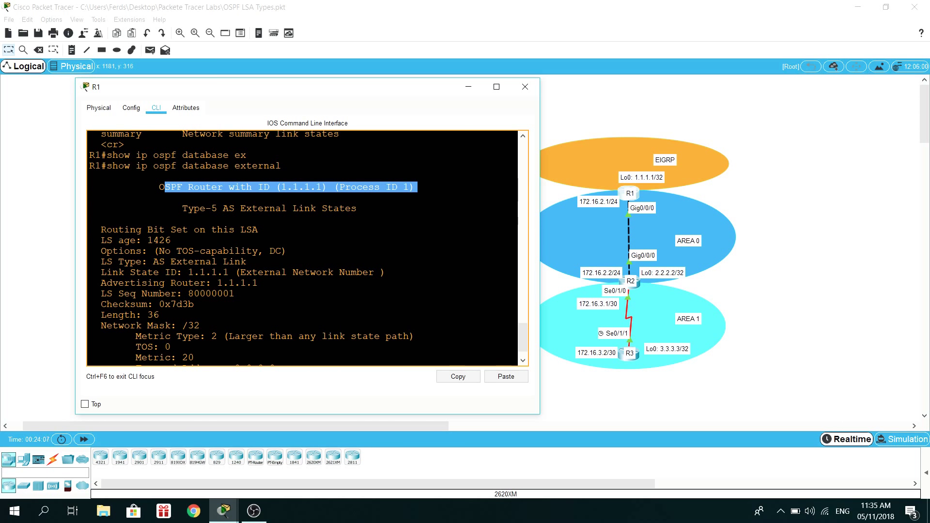
{"action": "left_click_drag", "start_coordinate": [258, 283], "coordinate": [95, 283]}
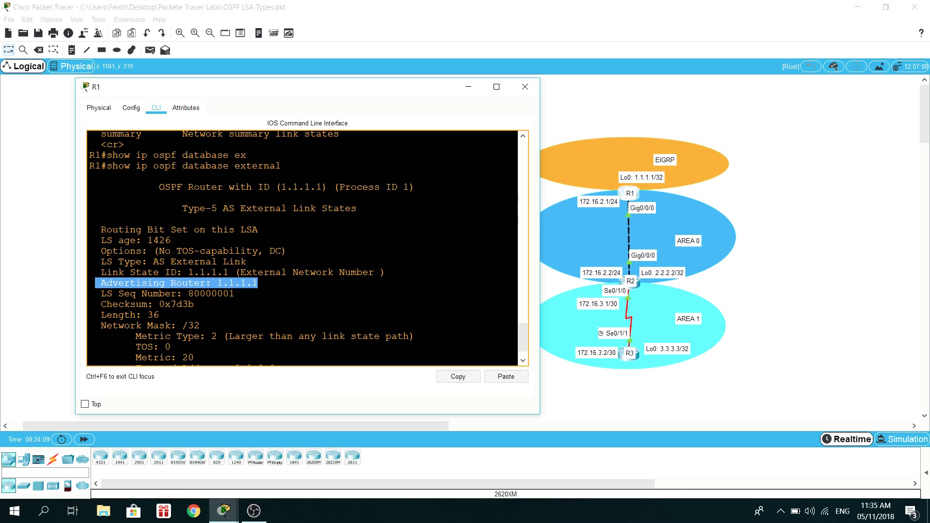
{"action": "left_click", "coordinate": [133, 280]}
{"action": "left_click_drag", "start_coordinate": [386, 273], "coordinate": [106, 272]}
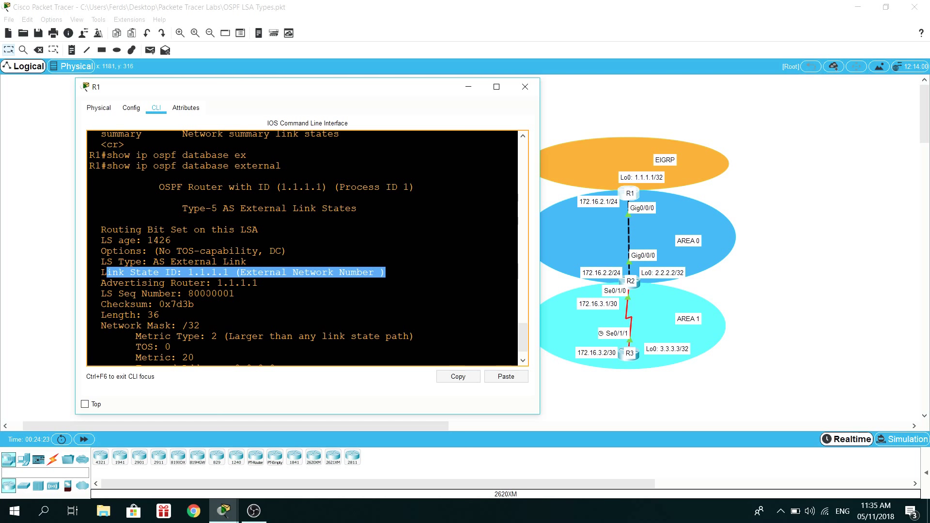
{"action": "scroll", "coordinate": [242, 259], "scroll_direction": "down", "scroll_amount": 1}
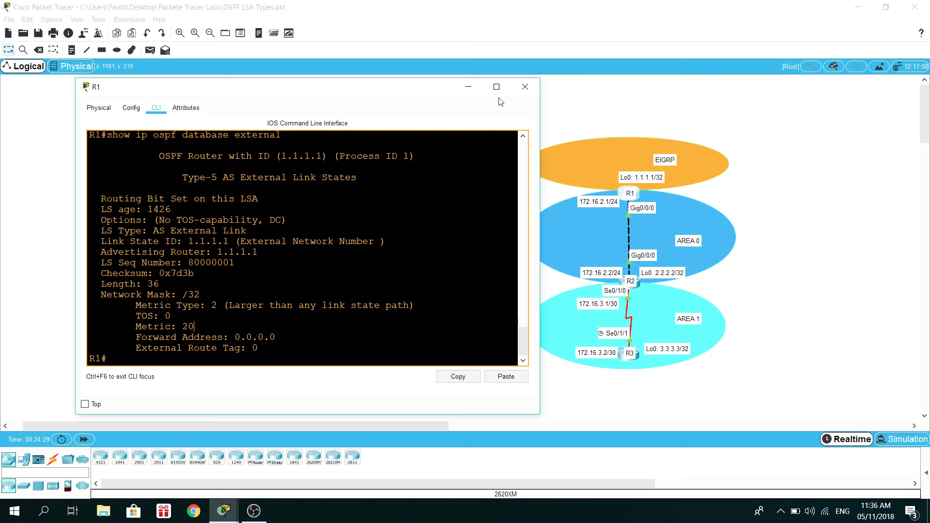
{"action": "left_click", "coordinate": [524, 86]}
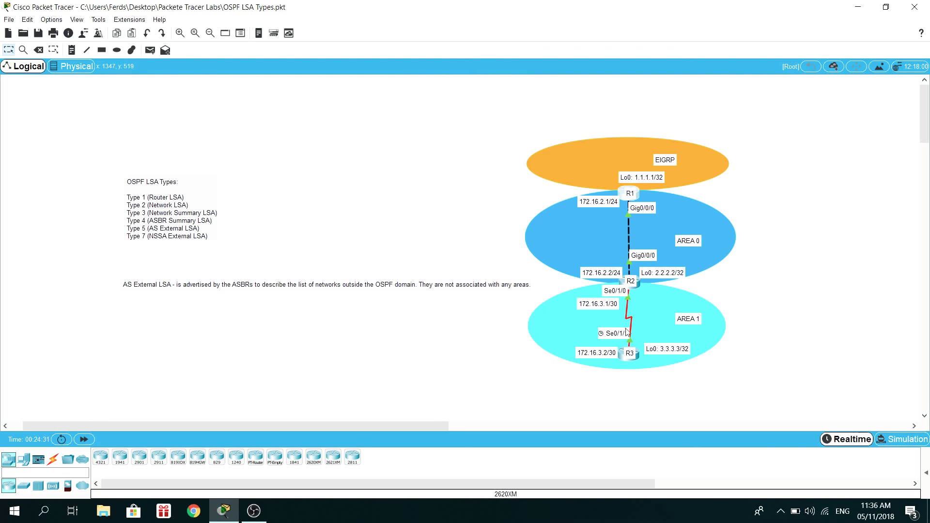
- Open R3's CLI console and enter privileged mode with 'en'
{"action": "left_click", "coordinate": [623, 354]}
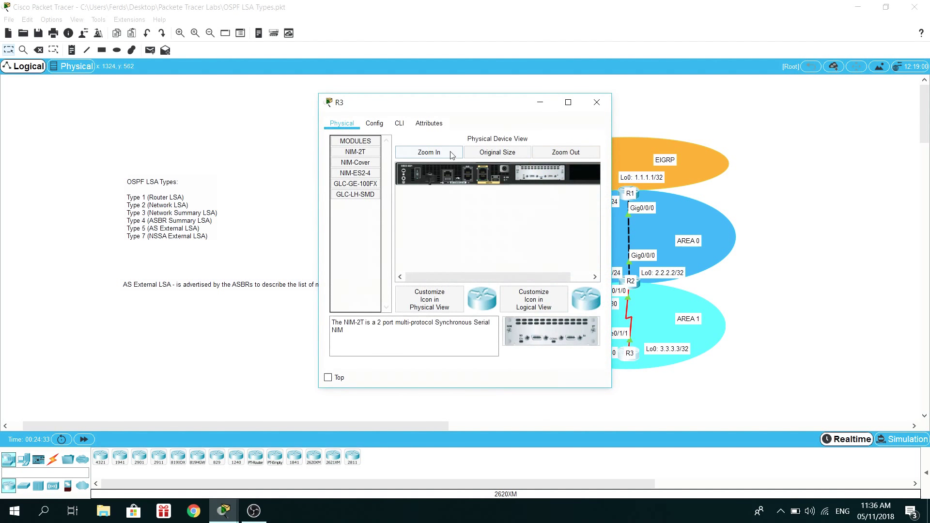
{"action": "left_click", "coordinate": [399, 123]}
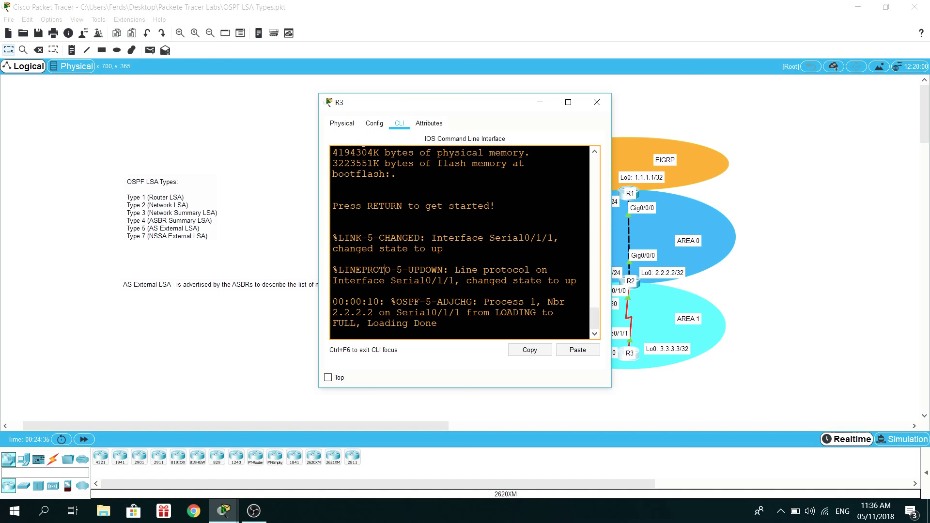
{"action": "key", "text": "Return"}
{"action": "key", "text": "Return"}
{"action": "type", "text": "en"}
{"action": "key", "text": "Return"}
- Run 'show ip ospf database' on R3 and enlarge its window to fit the tables
{"action": "type", "text": "show"}
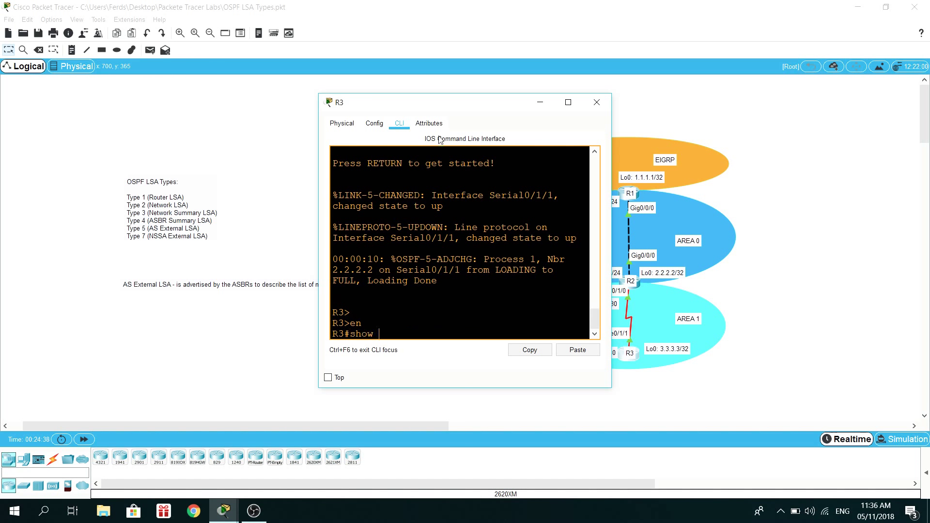
{"action": "left_click_drag", "start_coordinate": [442, 110], "coordinate": [355, 115]}
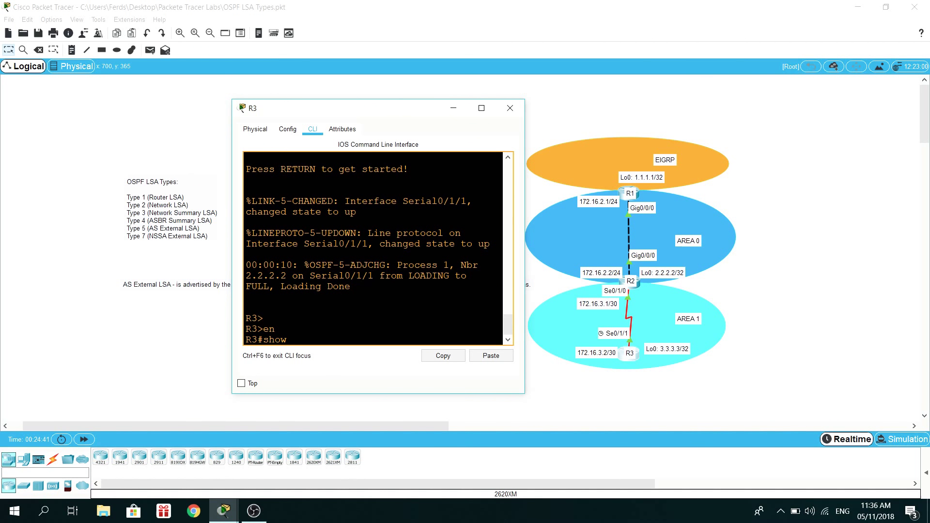
{"action": "type", "text": "i"}
{"action": "type", "text": "p os"}
{"action": "key", "text": "Tab"}
{"action": "type", "text": "da"}
{"action": "key", "text": "Tab"}
{"action": "key", "text": "Return"}
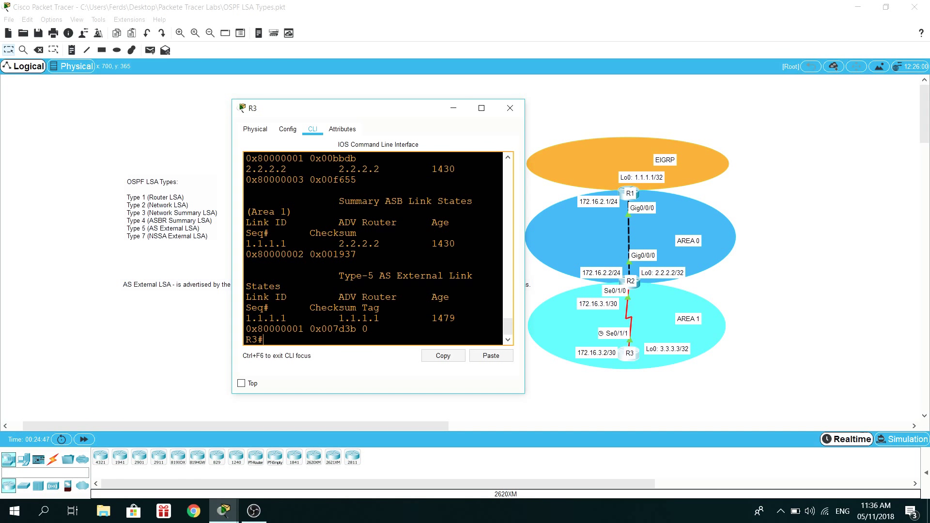
{"action": "left_click_drag", "start_coordinate": [373, 116], "coordinate": [174, 117]}
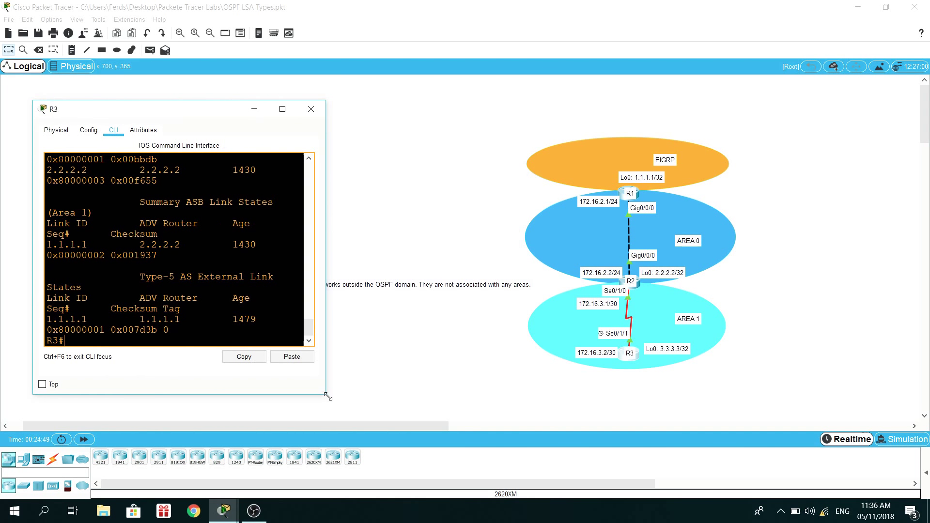
{"action": "left_click_drag", "start_coordinate": [325, 393], "coordinate": [561, 417]}
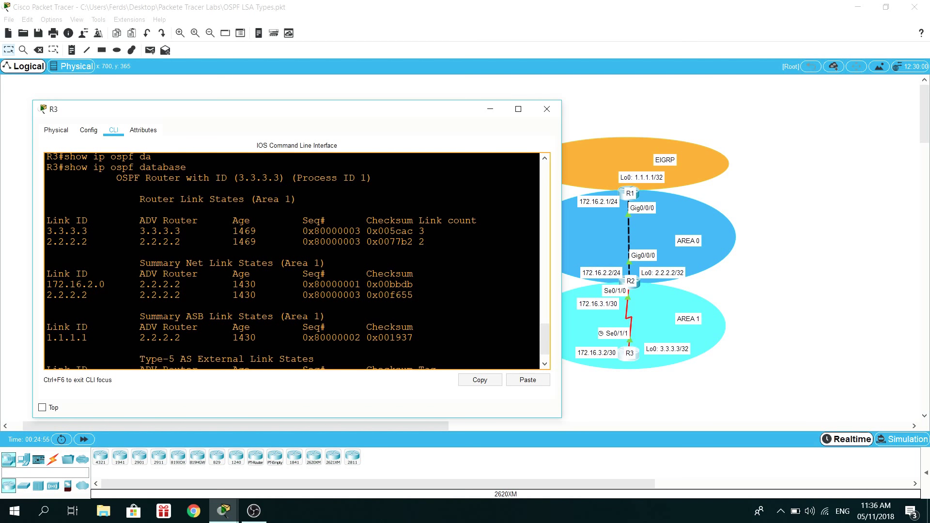
- Highlight R3's LSA tables, the Type-5 heading, and its Link ID and advertising router 1.1.1.1
{"action": "left_click_drag", "start_coordinate": [128, 199], "coordinate": [424, 365]}
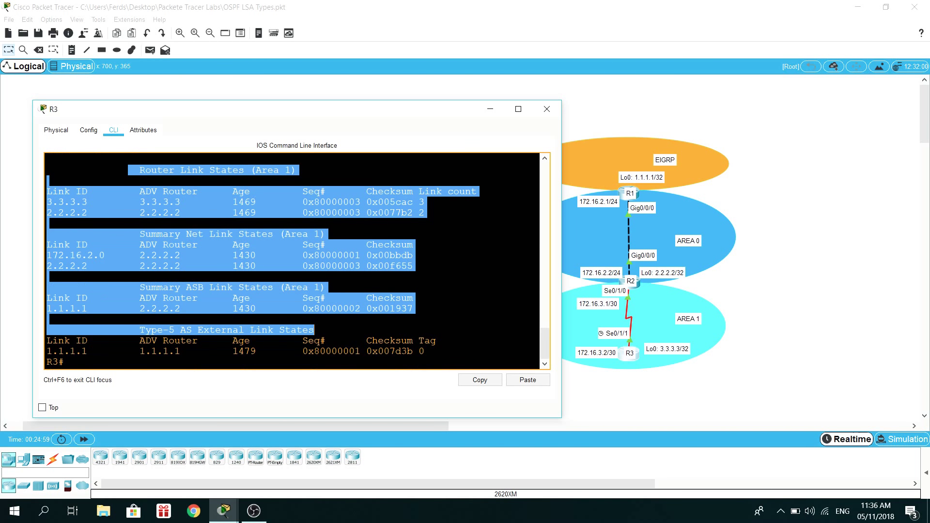
{"action": "left_click", "coordinate": [424, 366]}
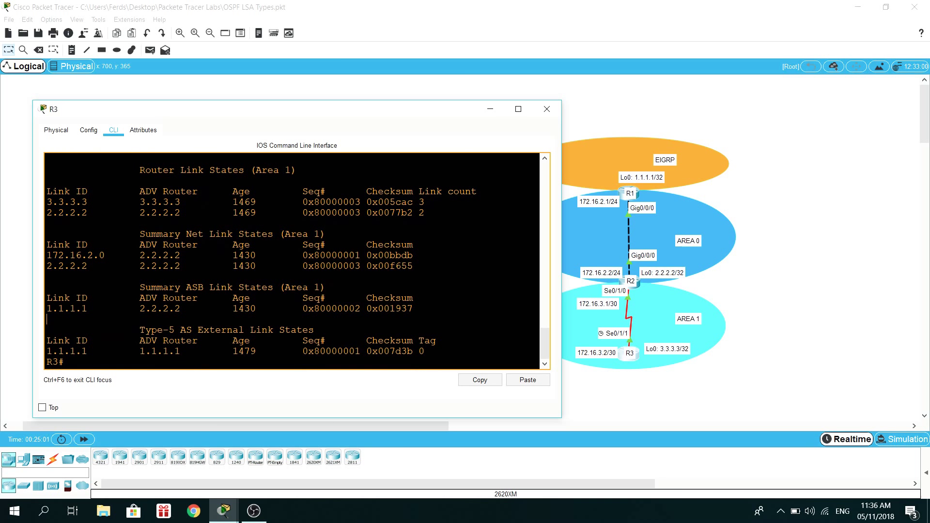
{"action": "left_click_drag", "start_coordinate": [139, 330], "coordinate": [186, 330]}
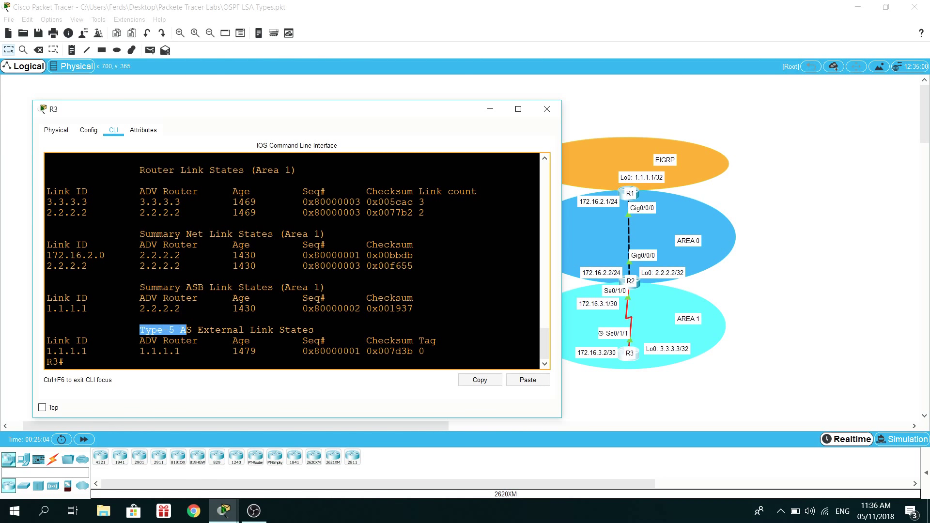
{"action": "left_click", "coordinate": [186, 330]}
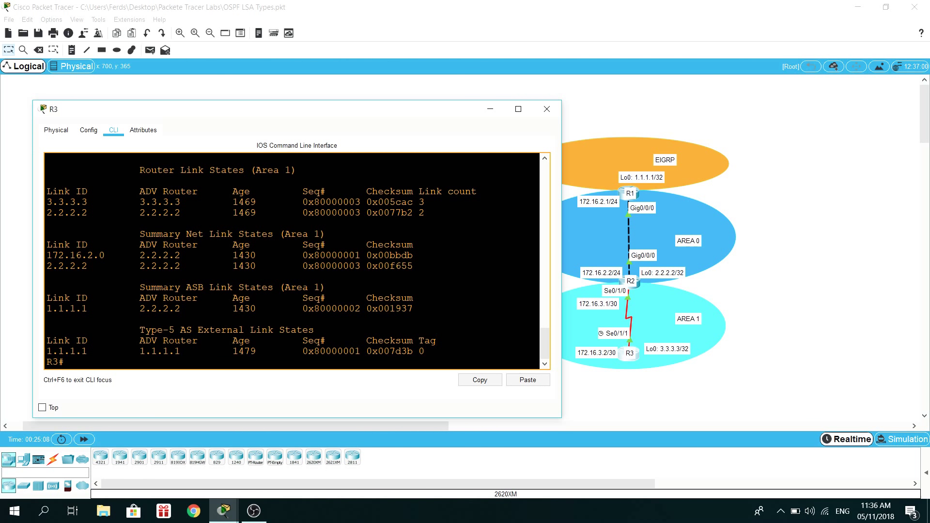
{"action": "left_click_drag", "start_coordinate": [47, 351], "coordinate": [86, 351]}
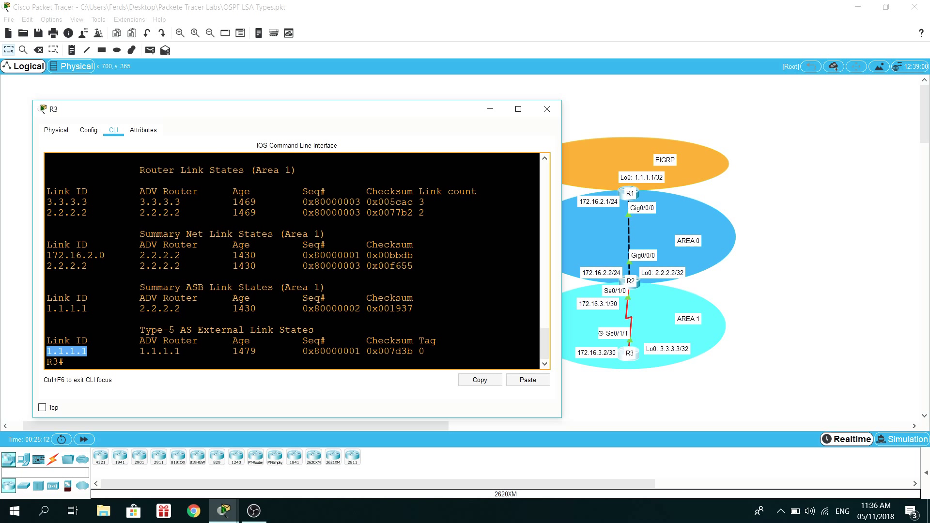
{"action": "left_click_drag", "start_coordinate": [174, 351], "coordinate": [140, 351]}
{"action": "left_click", "coordinate": [140, 351]}
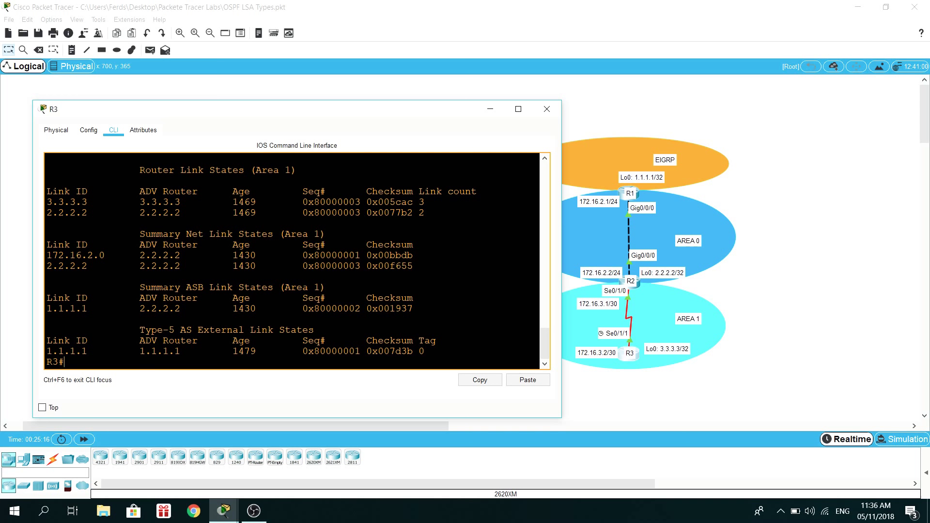
- Run 'show ip ospf database external' on R3 using Tab completion
{"action": "key", "text": "Return"}
{"action": "type", "text": "show "}
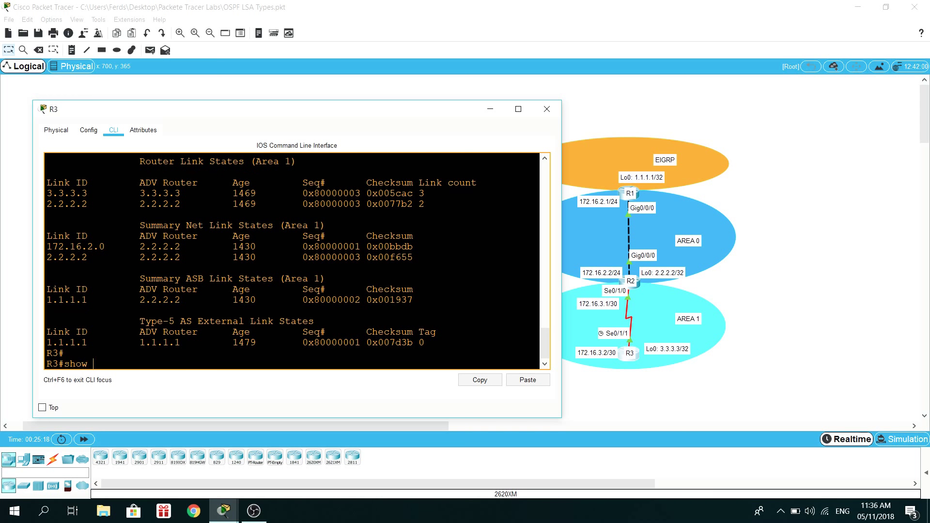
{"action": "type", "text": "ip os"}
{"action": "key", "text": "Tab"}
{"action": "type", "text": "da"}
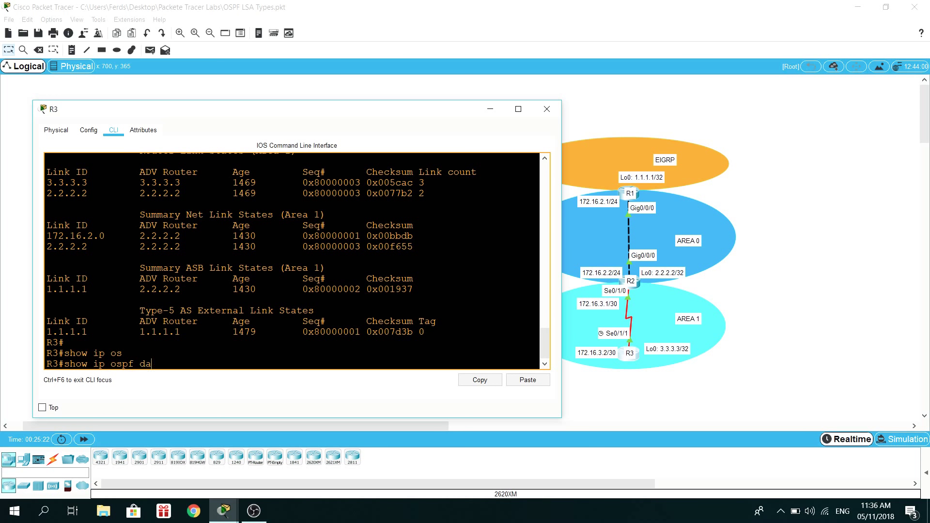
{"action": "key", "text": "Tab"}
{"action": "type", "text": "ex"}
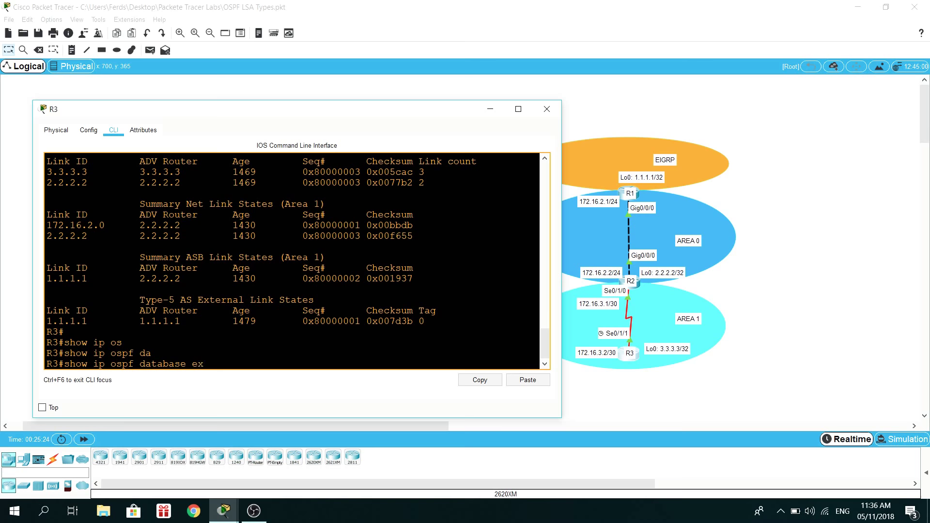
{"action": "key", "text": "Tab"}
{"action": "key", "text": "Return"}
- Highlight router ID 3.3.3.3 and Advertising Router 1.1.1.1, then move the window to reveal the LSA note
{"action": "scroll", "coordinate": [297, 262], "scroll_direction": "up", "scroll_amount": 3}
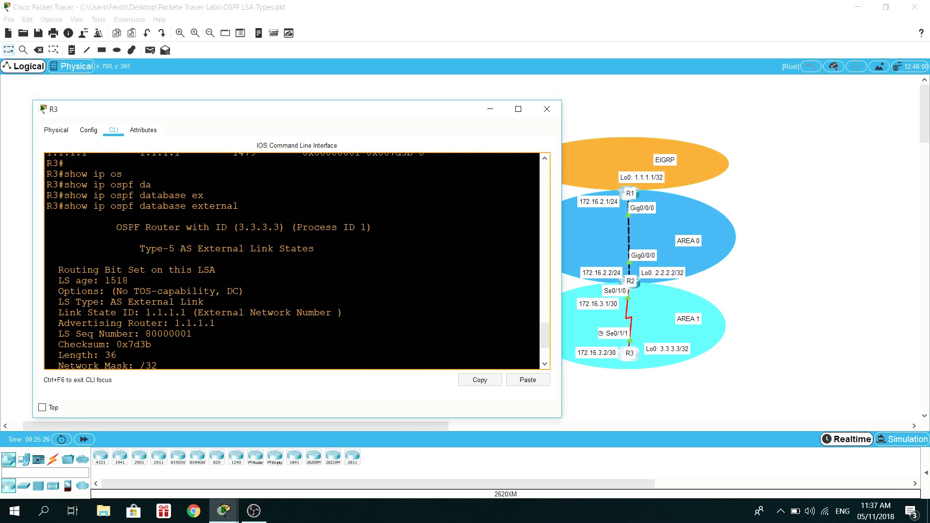
{"action": "left_click_drag", "start_coordinate": [128, 228], "coordinate": [204, 227]}
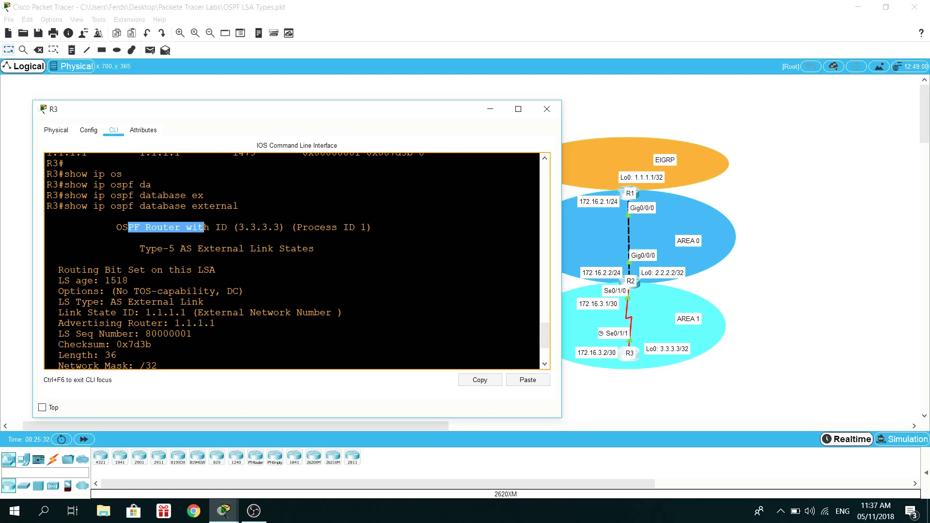
{"action": "left_click_drag", "start_coordinate": [232, 227], "coordinate": [264, 227]}
{"action": "left_click", "coordinate": [325, 227]}
{"action": "scroll", "coordinate": [298, 260], "scroll_direction": "down", "scroll_amount": 1}
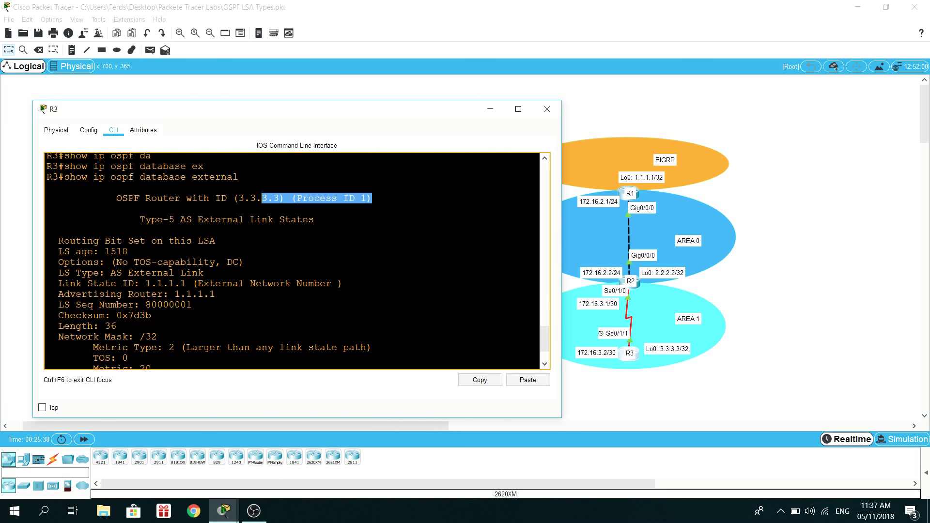
{"action": "left_click_drag", "start_coordinate": [58, 294], "coordinate": [215, 294]}
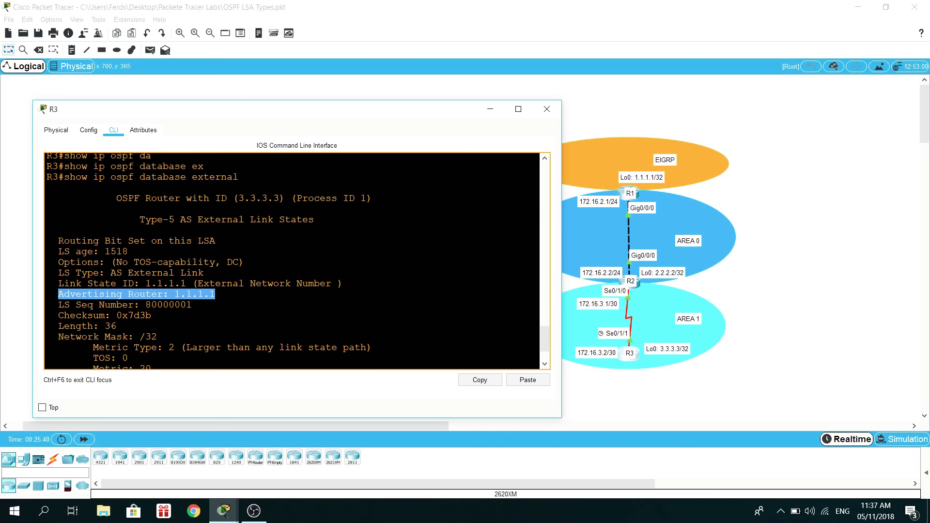
{"action": "left_click_drag", "start_coordinate": [229, 112], "coordinate": [607, 105]}
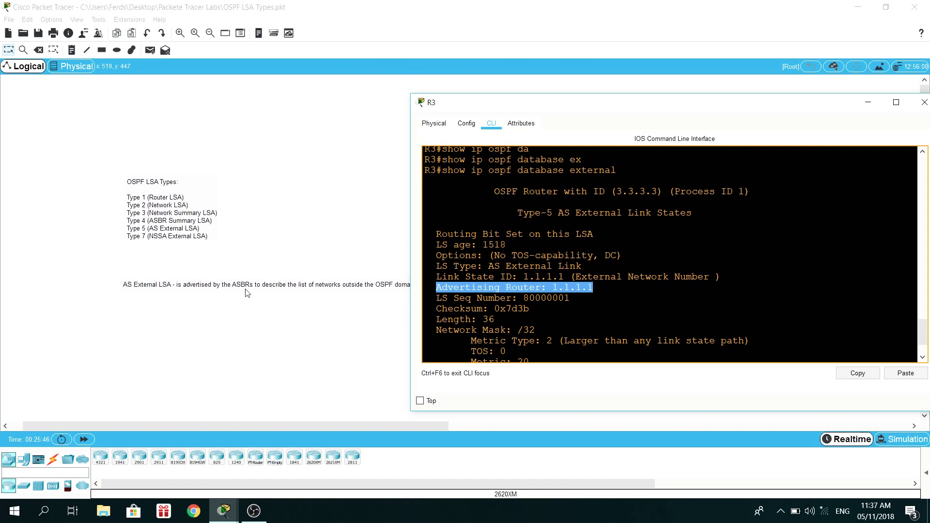
- Highlight the advertising router value 1.1.1.1 and move R3's console back over the topology
{"action": "left_click", "coordinate": [460, 286]}
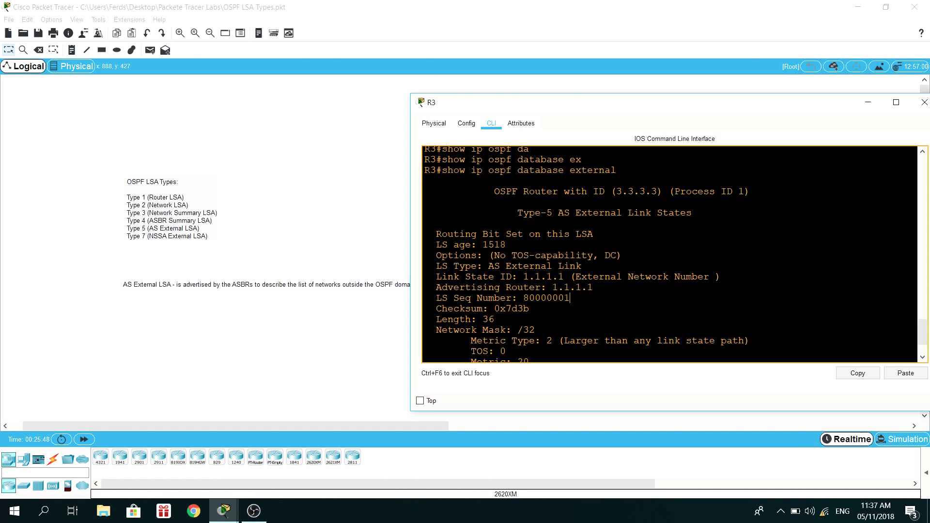
{"action": "left_click_drag", "start_coordinate": [593, 287], "coordinate": [552, 287]}
{"action": "left_click_drag", "start_coordinate": [609, 104], "coordinate": [451, 109]}
{"action": "left_click", "coordinate": [460, 146]}
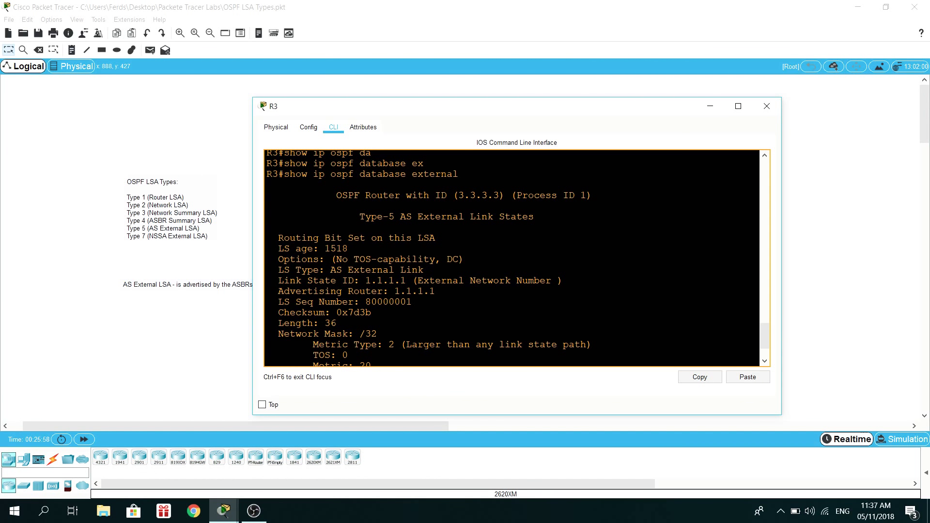
- Highlight the Link State ID 1.1.1.1 line, scroll to the end, and close R3's console
{"action": "left_click_drag", "start_coordinate": [277, 281], "coordinate": [564, 280]}
{"action": "left_click", "coordinate": [457, 280]}
{"action": "scroll", "coordinate": [511, 258], "scroll_direction": "down", "scroll_amount": 2}
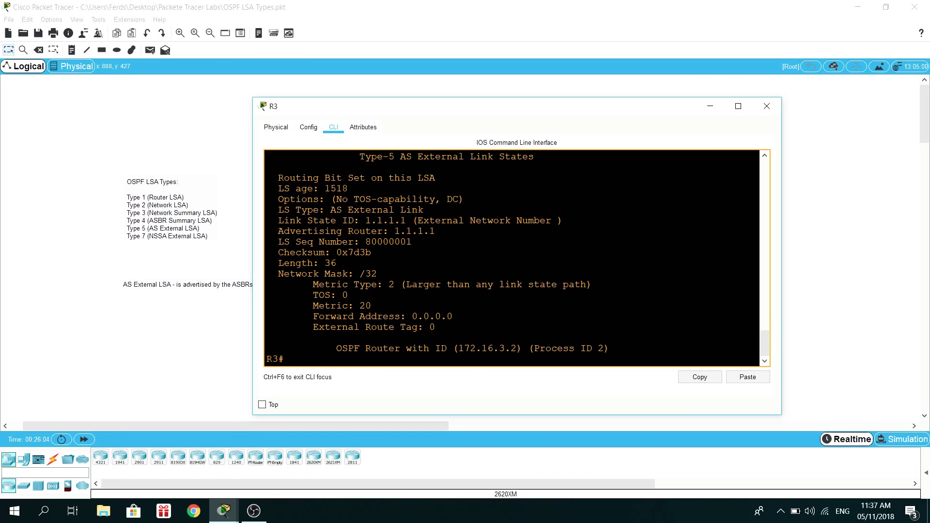
{"action": "left_click", "coordinate": [767, 106]}
{"action": "left_click", "coordinate": [625, 284]}
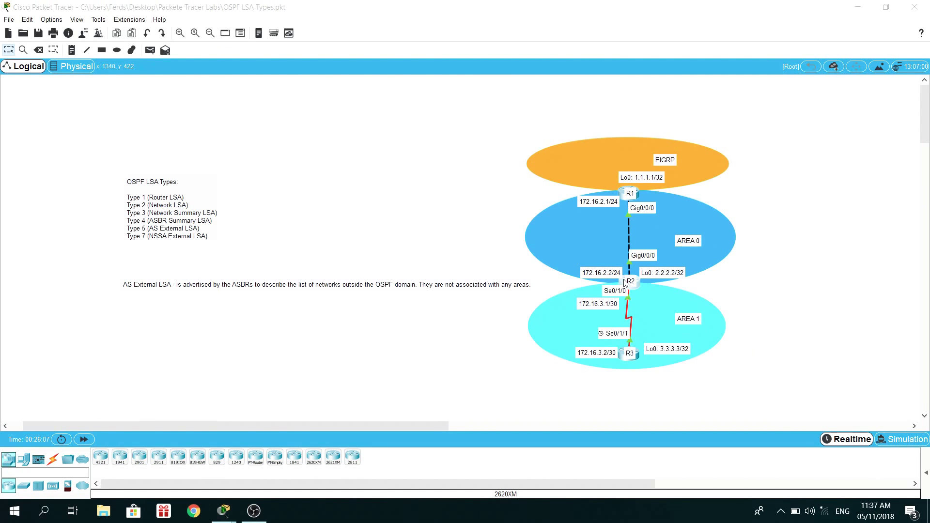
- Open R2's CLI, enlarge its window, and enter privileged mode with 'en'
{"action": "left_click", "coordinate": [401, 121]}
{"action": "left_click_drag", "start_coordinate": [396, 110], "coordinate": [151, 103]}
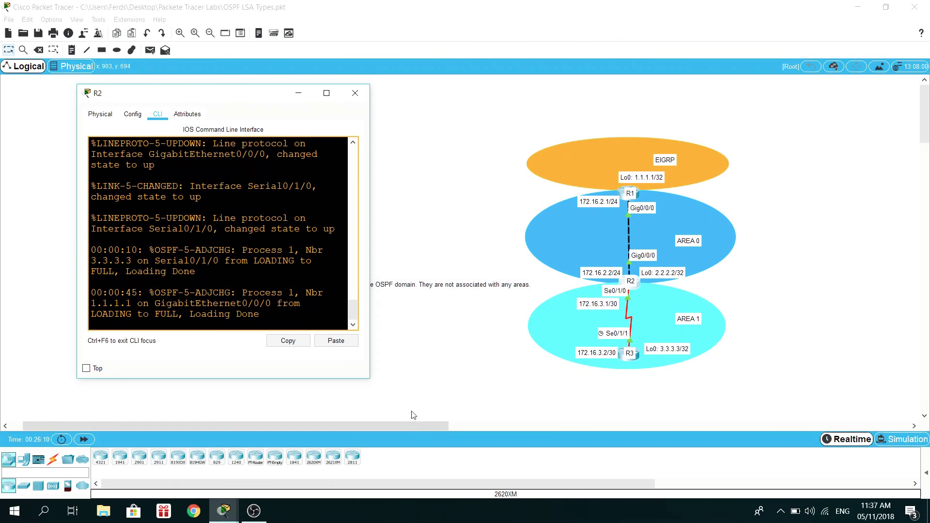
{"action": "left_click_drag", "start_coordinate": [371, 379], "coordinate": [581, 424]}
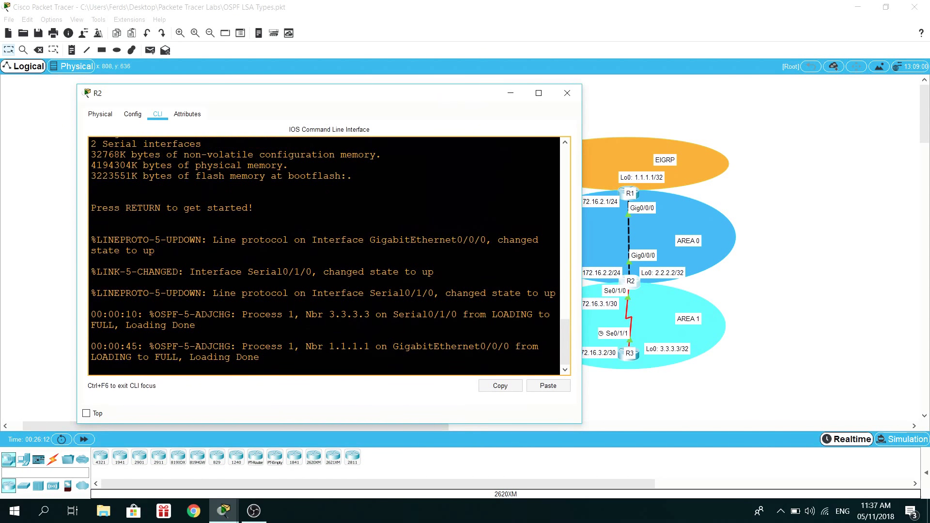
{"action": "key", "text": "Return"}
{"action": "key", "text": "Return"}
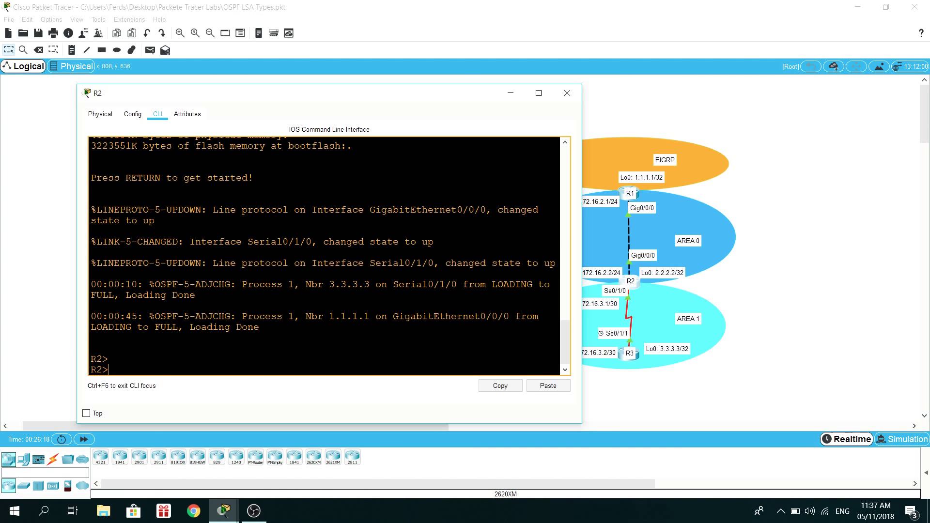
{"action": "type", "text": "en"}
{"action": "key", "text": "Return"}
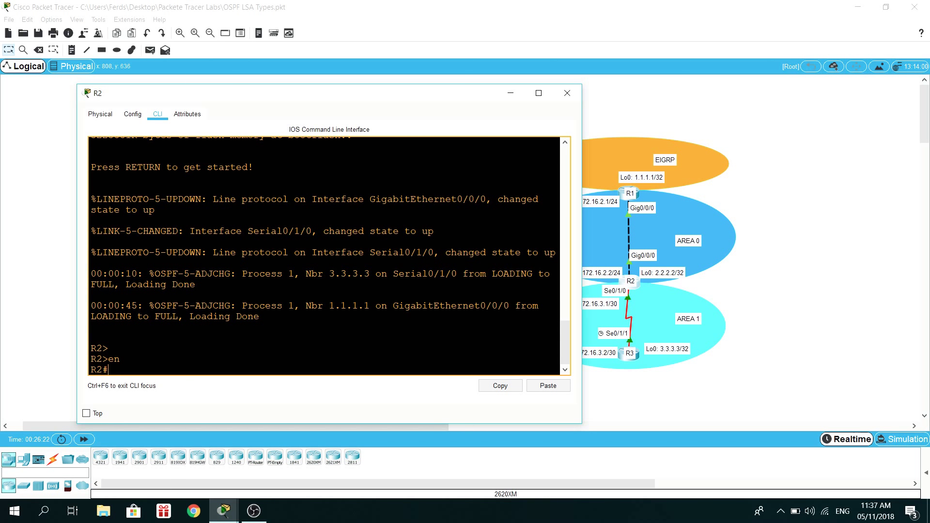
- Run 'show ip ospf database' on R2 and page past the --More-- prompt
{"action": "type", "text": "show"}
{"action": "type", "text": "ip os"}
{"action": "key", "text": "Tab"}
{"action": "type", "text": "da"}
{"action": "key", "text": "Tab"}
{"action": "key", "text": "Return"}
{"action": "key", "text": "space"}
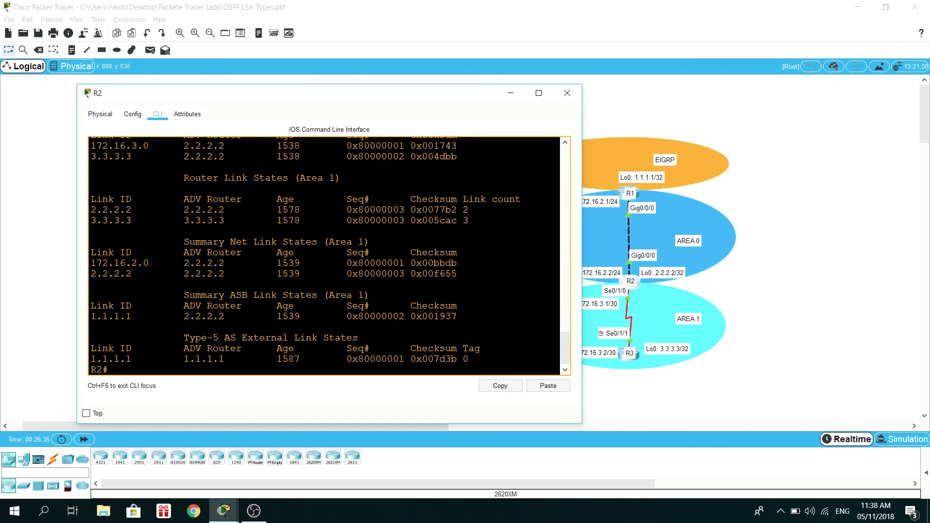
- Point out R2's router ID and highlight all the Area 0 LSA tables
{"action": "scroll", "coordinate": [324, 256], "scroll_direction": "up", "scroll_amount": 5}
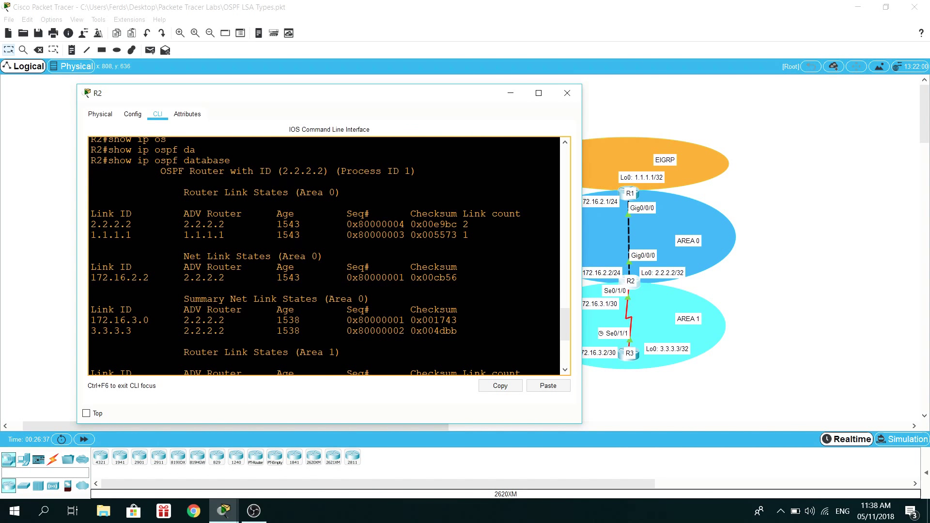
{"action": "left_click_drag", "start_coordinate": [212, 171], "coordinate": [284, 171]}
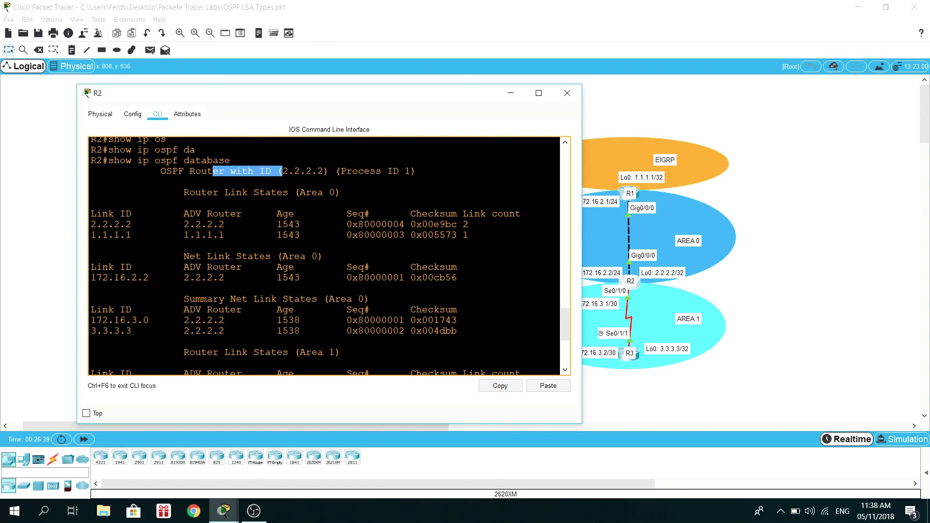
{"action": "left_click", "coordinate": [416, 171]}
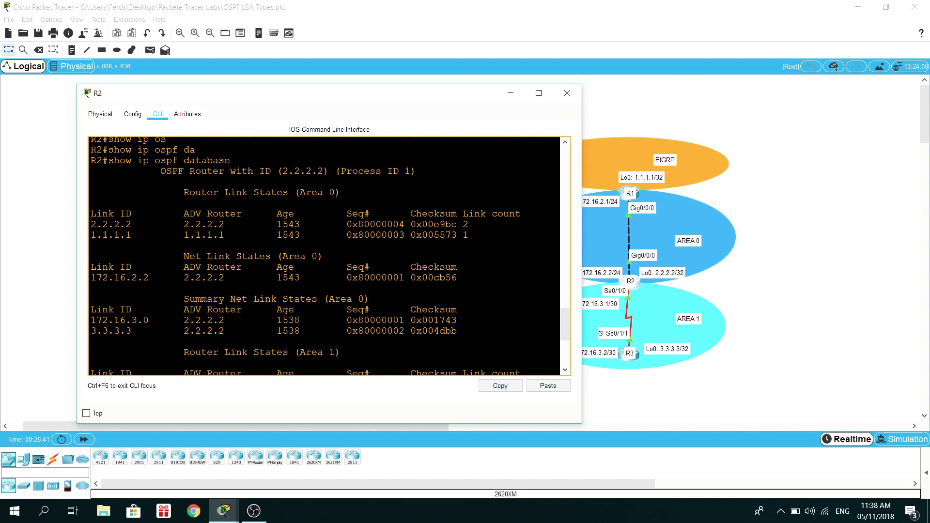
{"action": "left_click_drag", "start_coordinate": [178, 193], "coordinate": [461, 331]}
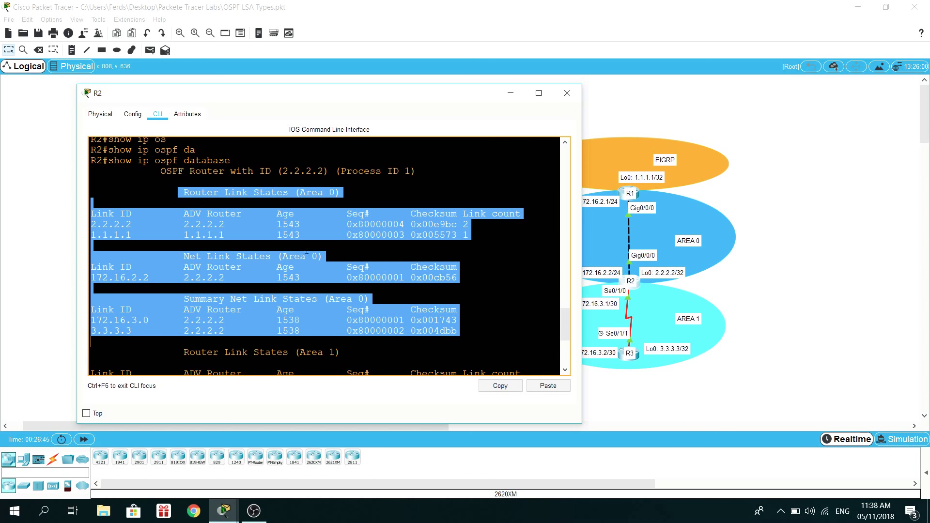
{"action": "scroll", "coordinate": [313, 281], "scroll_direction": "down", "scroll_amount": 2}
{"action": "scroll", "coordinate": [313, 281], "scroll_direction": "down", "scroll_amount": 2}
{"action": "scroll", "coordinate": [313, 280], "scroll_direction": "down", "scroll_amount": 2}
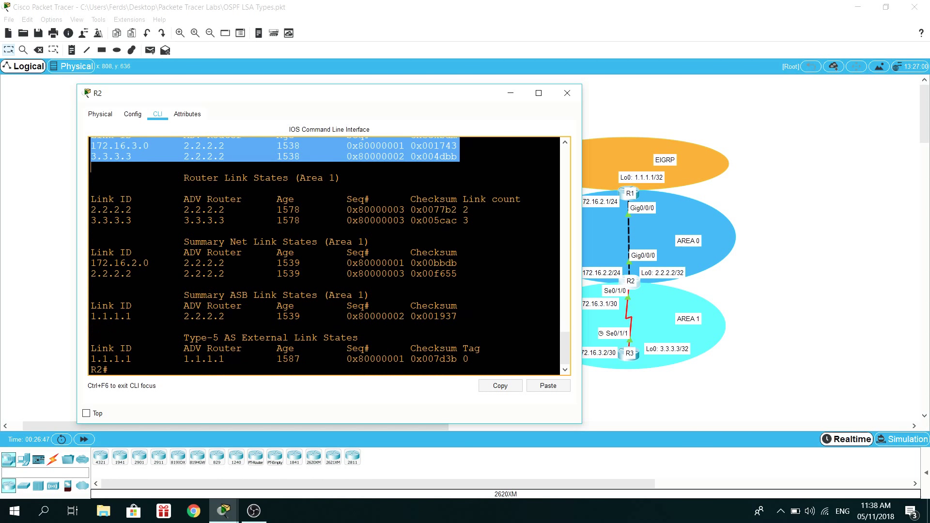
- Highlight the Area 1 tables and Type-5 entry 1.1.1.1, then close R2's window
{"action": "left_click_drag", "start_coordinate": [92, 188], "coordinate": [459, 316]}
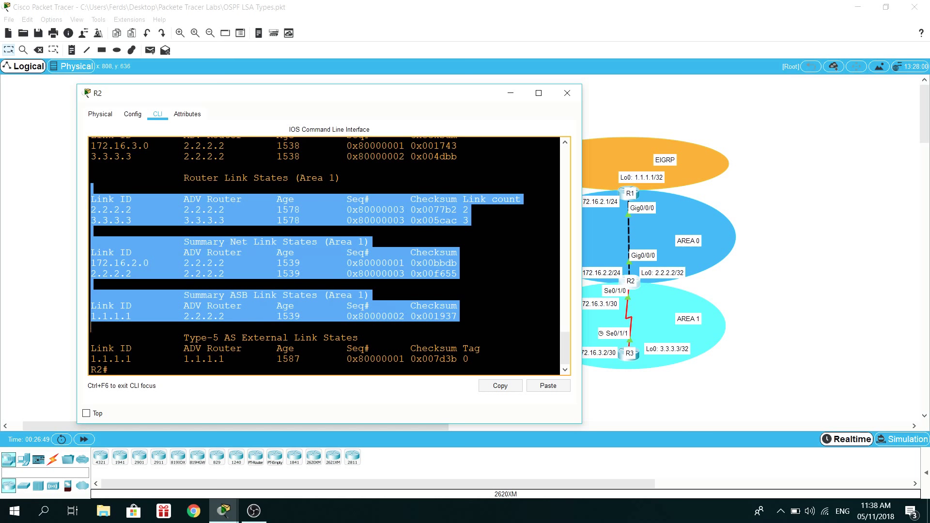
{"action": "scroll", "coordinate": [325, 256], "scroll_direction": "down", "scroll_amount": 1}
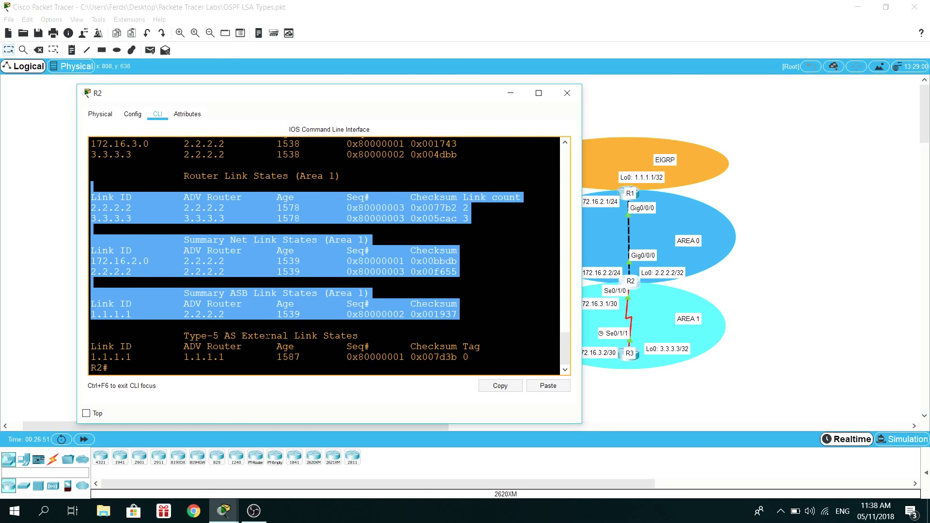
{"action": "left_click", "coordinate": [156, 373]}
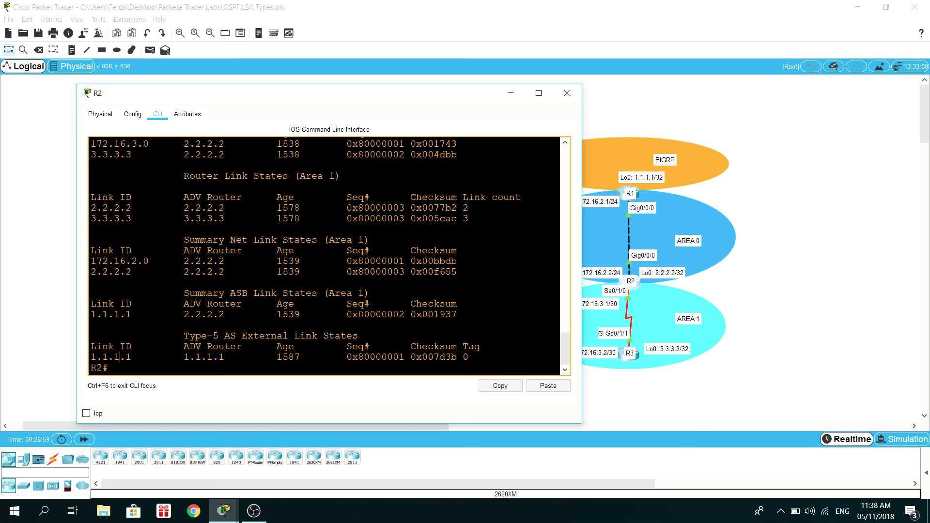
{"action": "left_click_drag", "start_coordinate": [183, 357], "coordinate": [225, 358]}
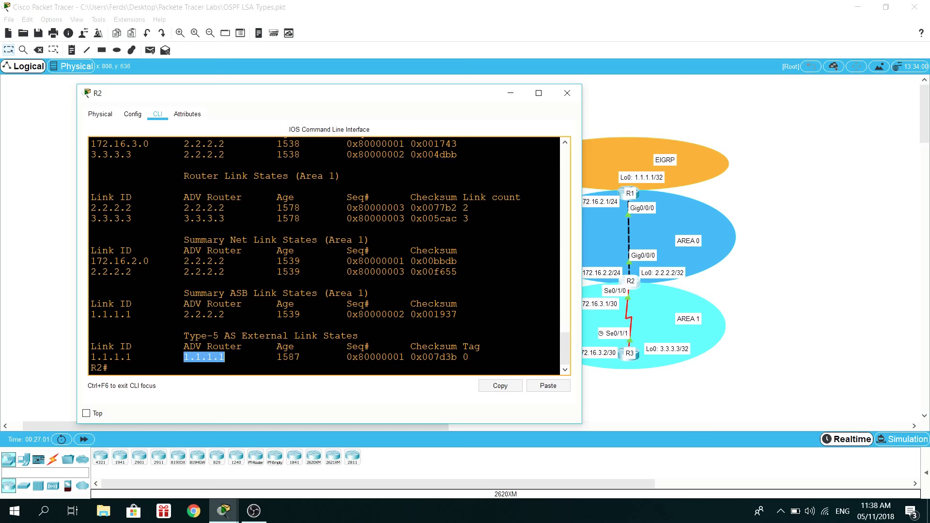
{"action": "left_click_drag", "start_coordinate": [90, 357], "coordinate": [130, 357]}
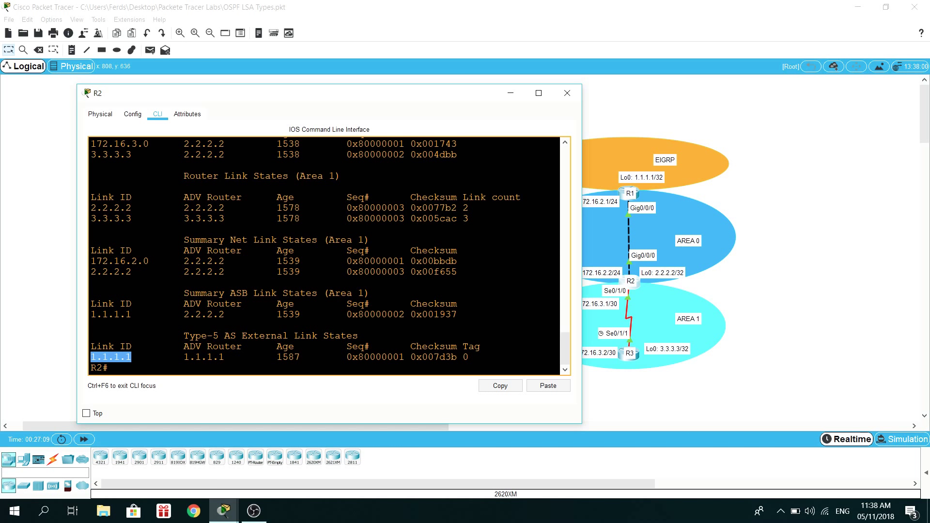
{"action": "left_click", "coordinate": [91, 282]}
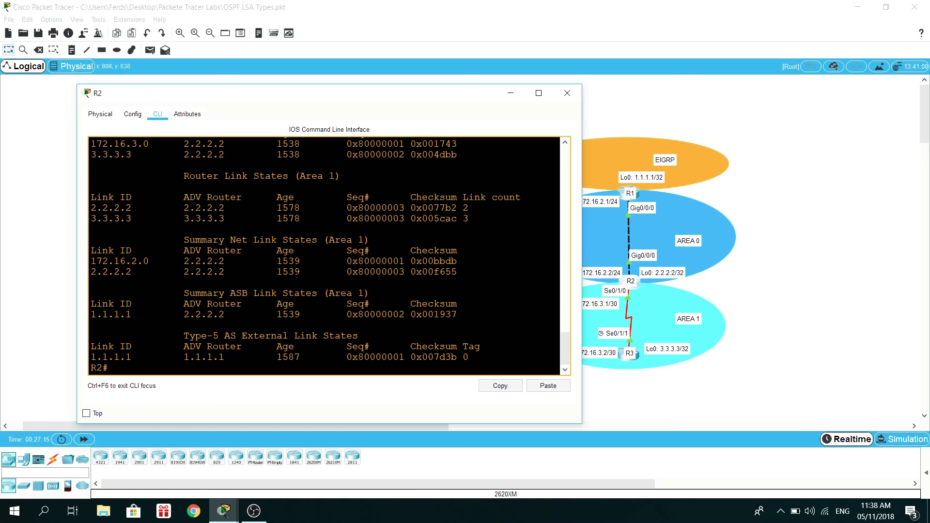
{"action": "mouse_move", "coordinate": [224, 102]}
{"action": "left_mouse_down"}
{"action": "mouse_move", "coordinate": [536, 108]}
{"action": "mouse_move", "coordinate": [228, 78]}
{"action": "mouse_move", "coordinate": [227, 89]}
{"action": "left_mouse_up"}
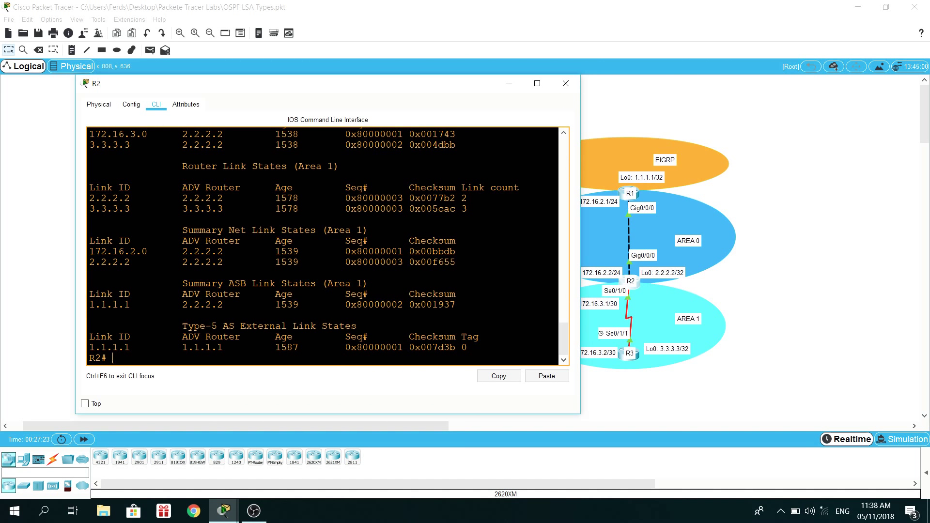
{"action": "left_click", "coordinate": [565, 83]}
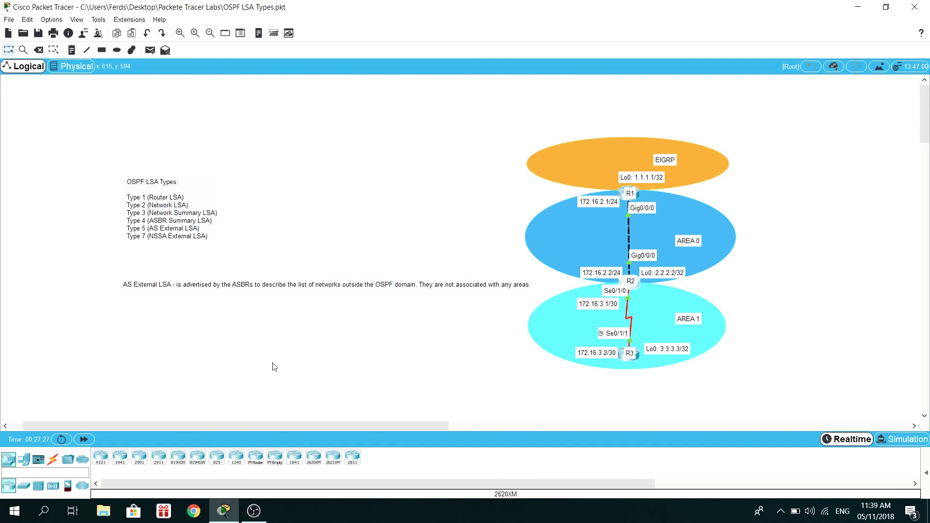